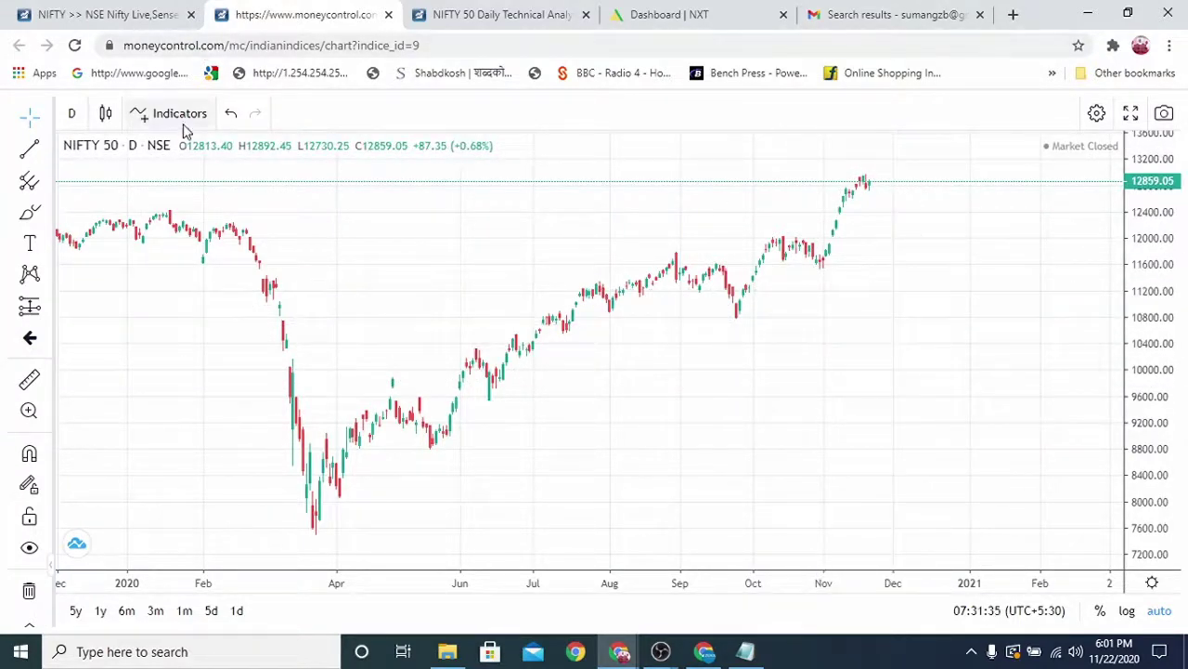
# - Add the Relative Strength Index indicator to the NIFTY 50 daily chart
pyautogui.scroll(-1, 761, 350)
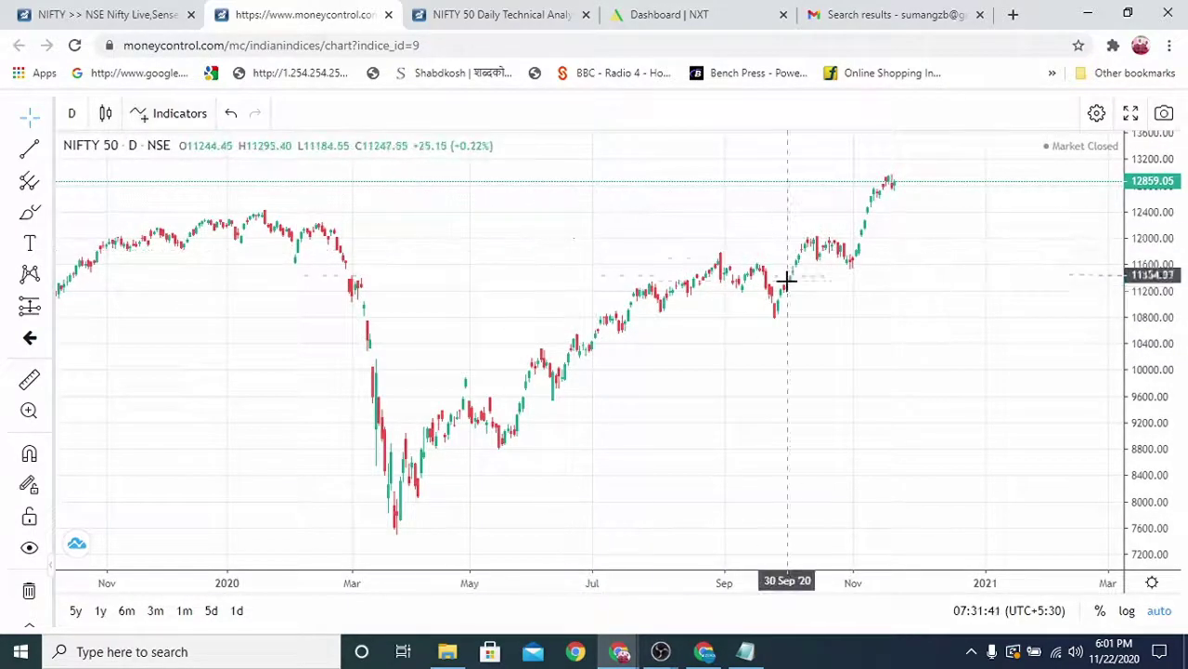
pyautogui.scroll(1, 758, 259)
pyautogui.click(184, 116)
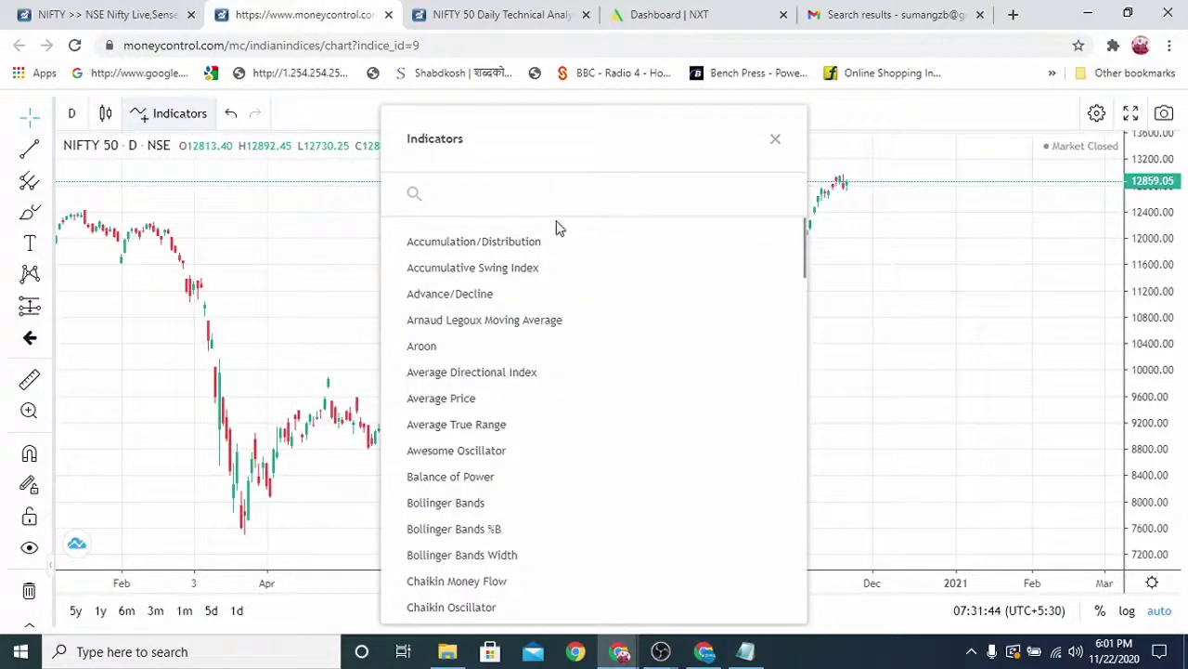
pyautogui.write('RS')
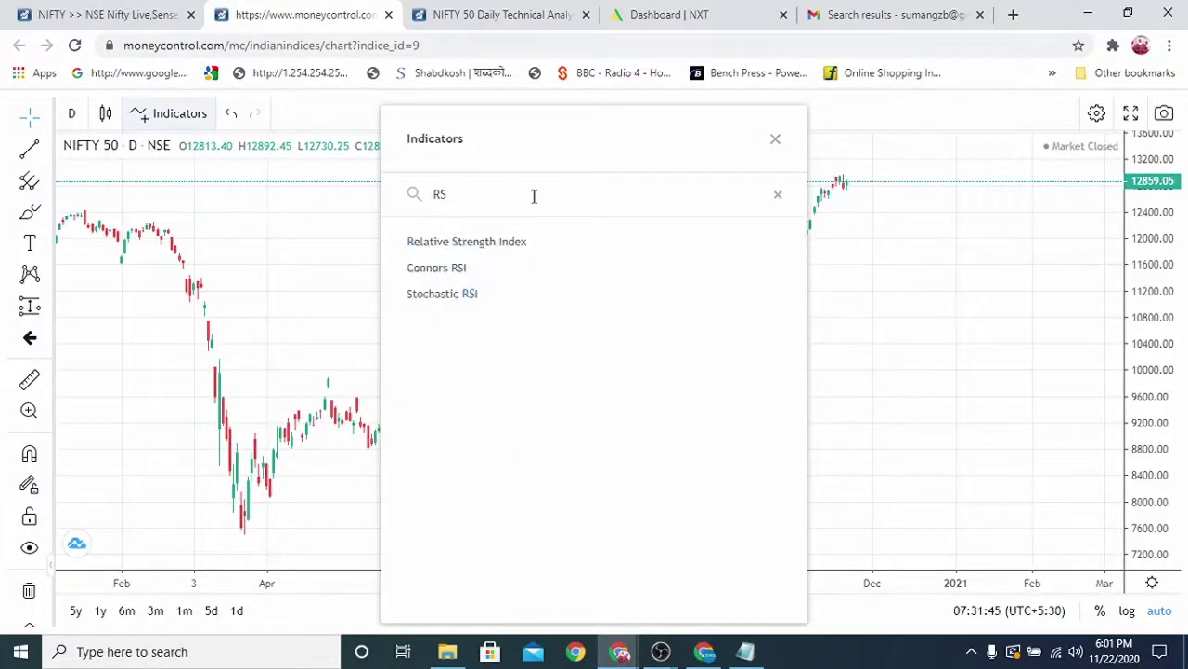
pyautogui.write('I')
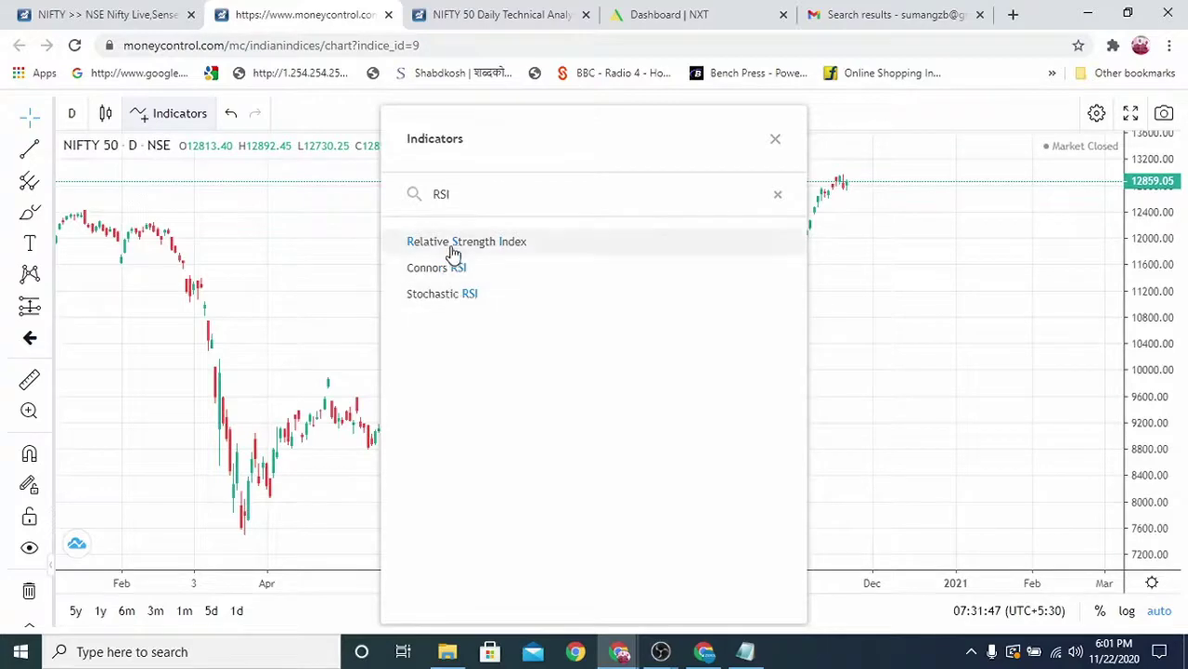
pyautogui.click(455, 244)
pyautogui.click(775, 140)
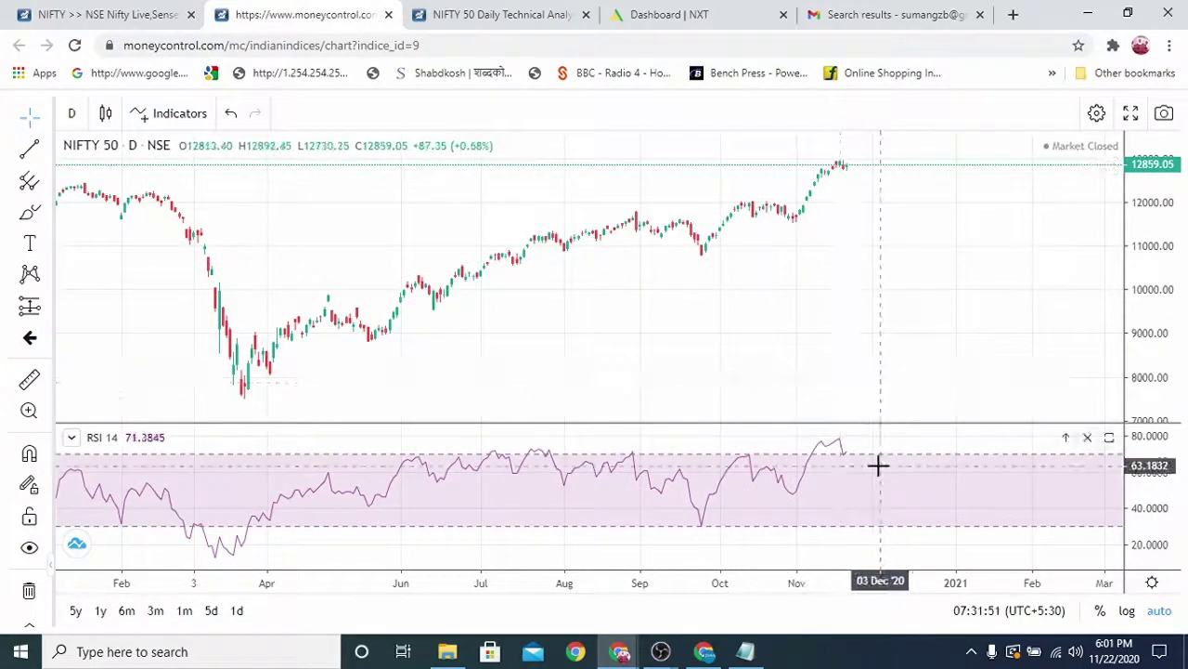
# - Examine the RSI line against its upper and lower bands for the price moves from May to November 2020
pyautogui.scroll(2, 873, 435)
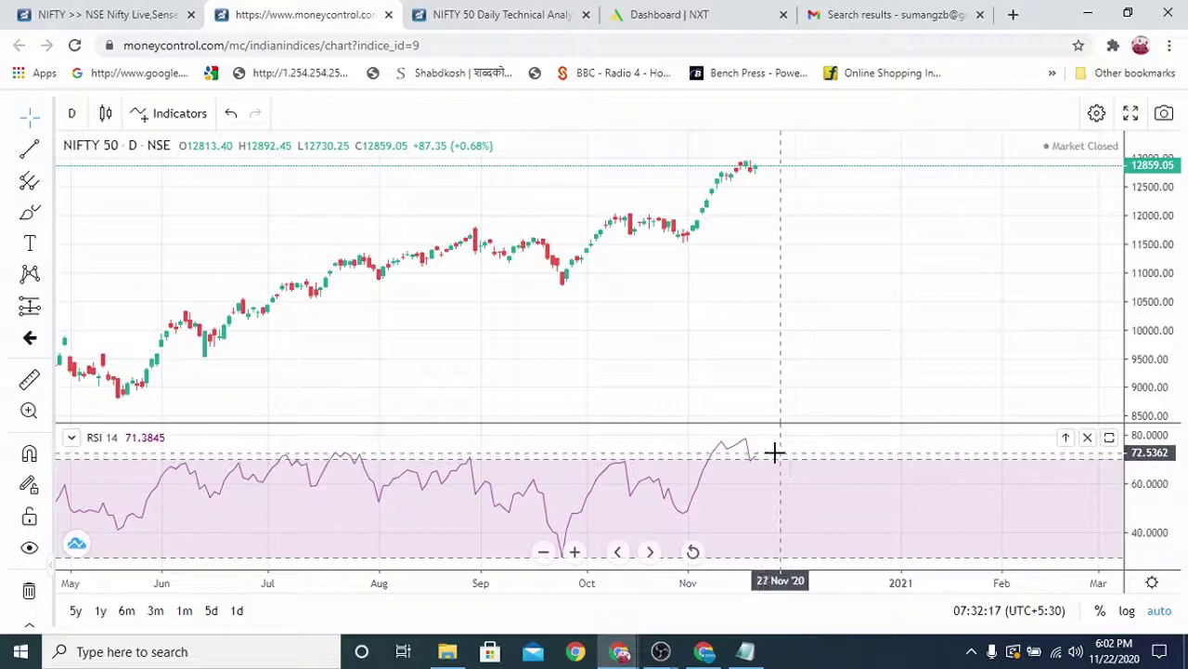
pyautogui.scroll(-2, 789, 459)
pyautogui.scroll(2, 809, 460)
pyautogui.moveTo(809, 454); pyautogui.dragTo(668, 446)
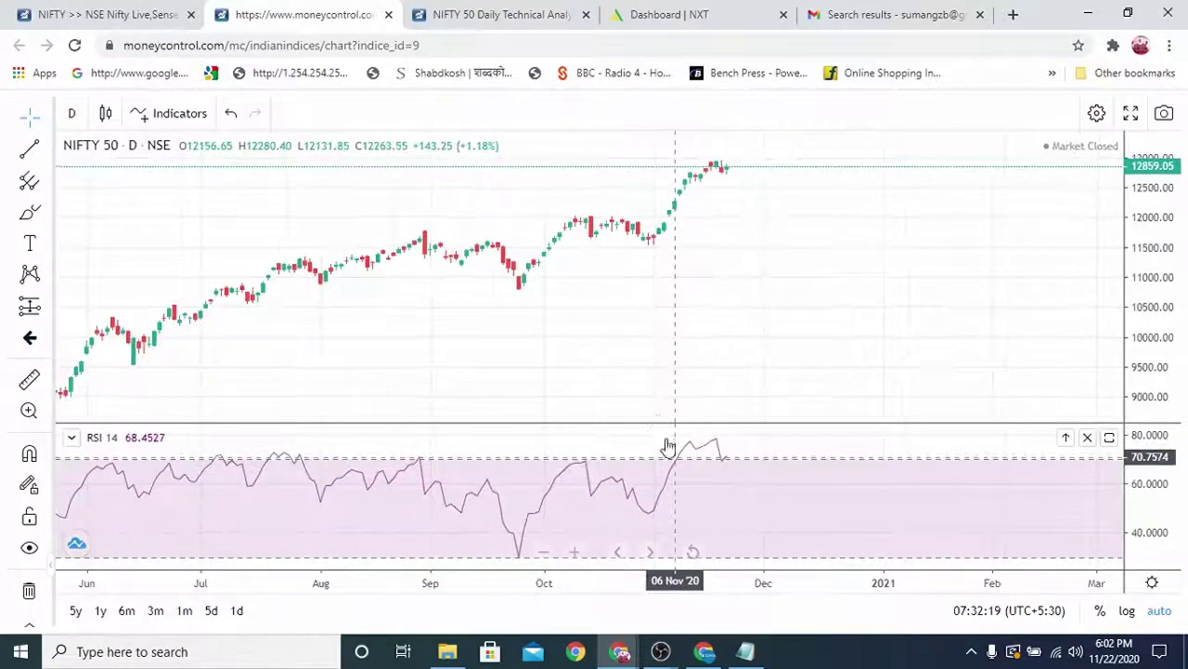
pyautogui.scroll(1, 637, 406)
pyautogui.hscroll(-4, 901, 399)
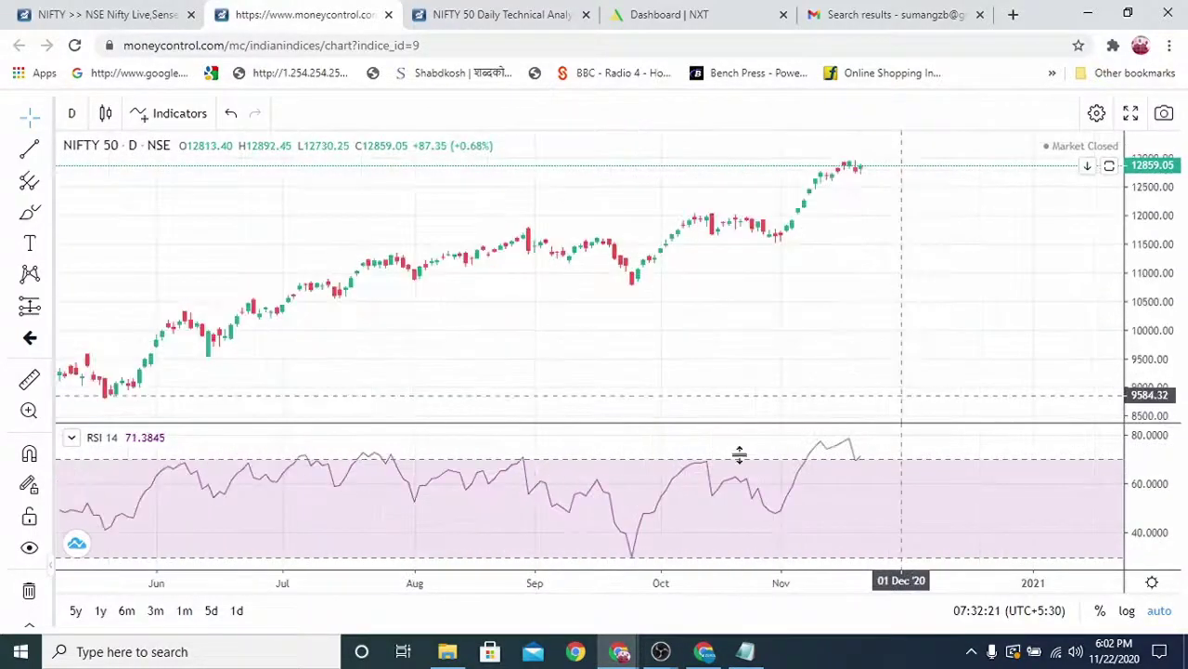
pyautogui.hscroll(-2, 740, 454)
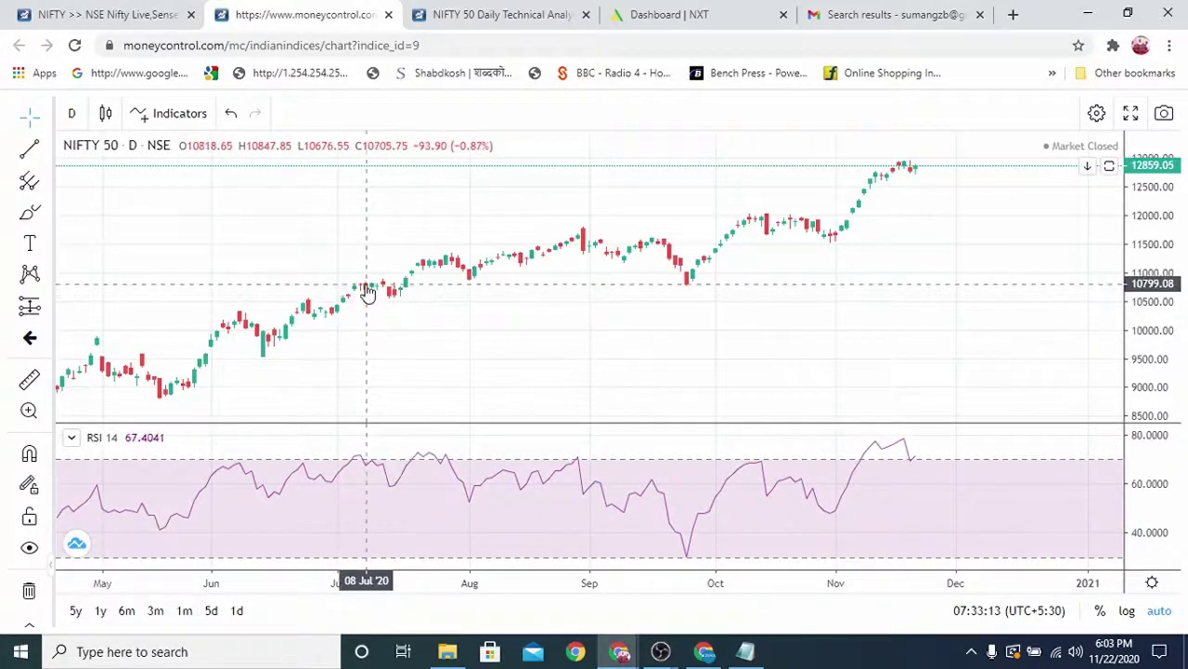
# - Compare RSI extremes with price turns back to August 2019, including the March 2020 fall, and return to recent months
pyautogui.scroll(-1, 443, 464)
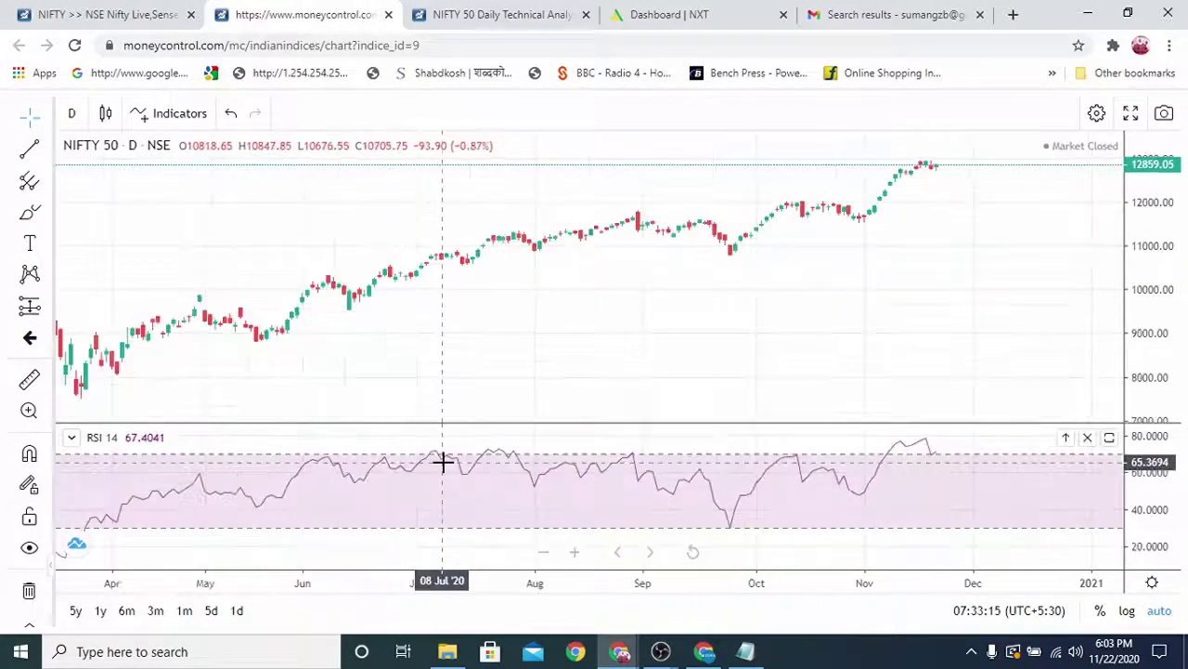
pyautogui.moveTo(456, 390); pyautogui.dragTo(764, 393)
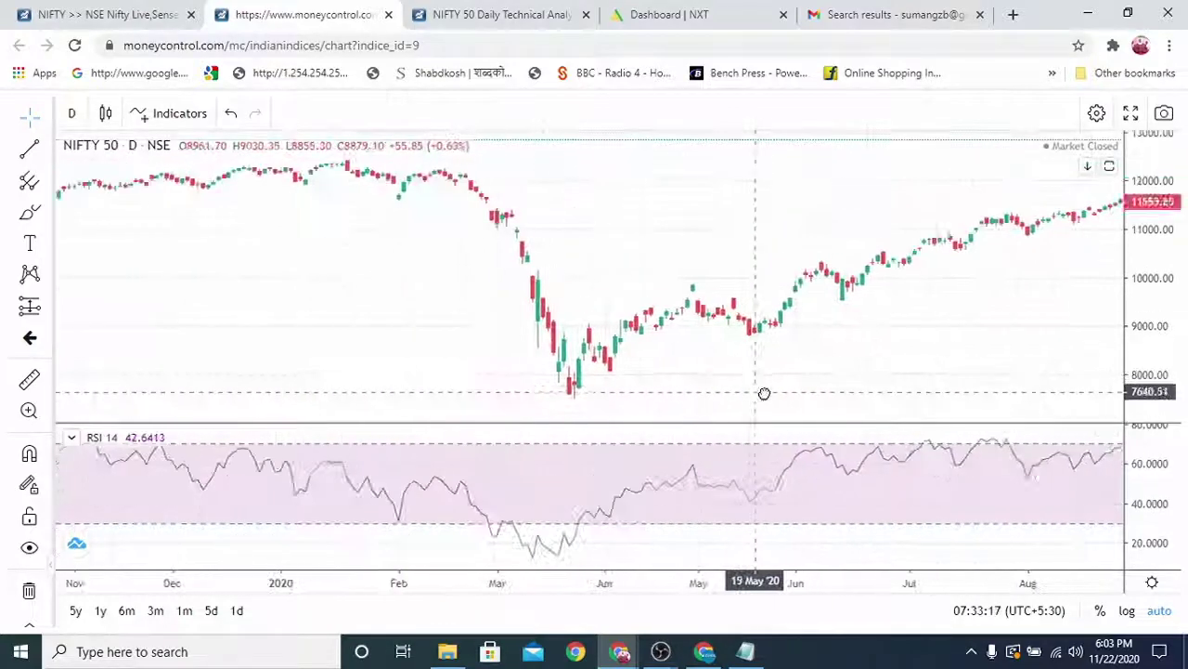
pyautogui.moveTo(507, 387); pyautogui.dragTo(777, 399)
pyautogui.moveTo(549, 388); pyautogui.dragTo(671, 397)
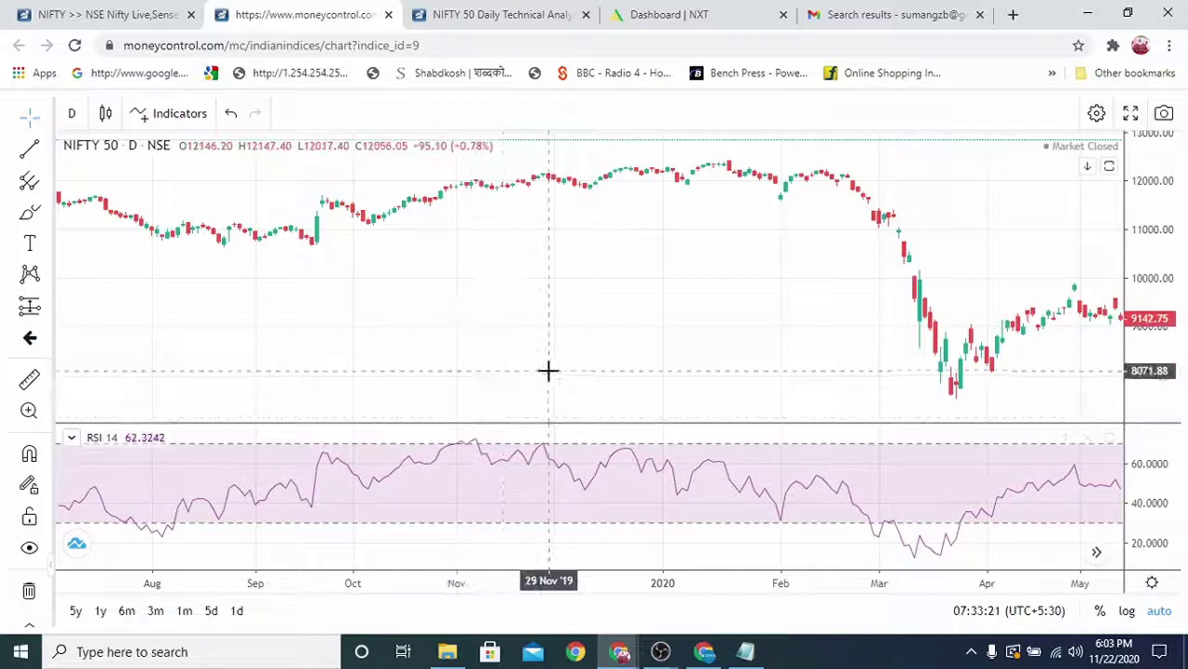
pyautogui.moveTo(549, 371); pyautogui.dragTo(507, 353)
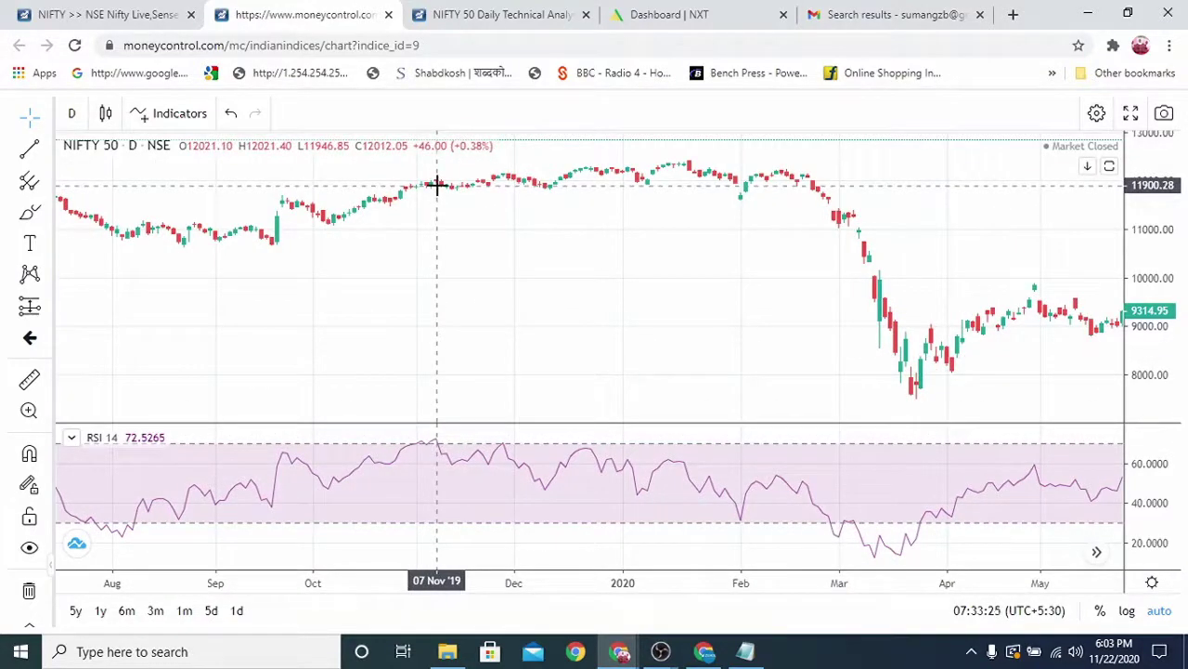
pyautogui.moveTo(790, 400); pyautogui.dragTo(545, 397)
pyautogui.moveTo(750, 362); pyautogui.dragTo(711, 355)
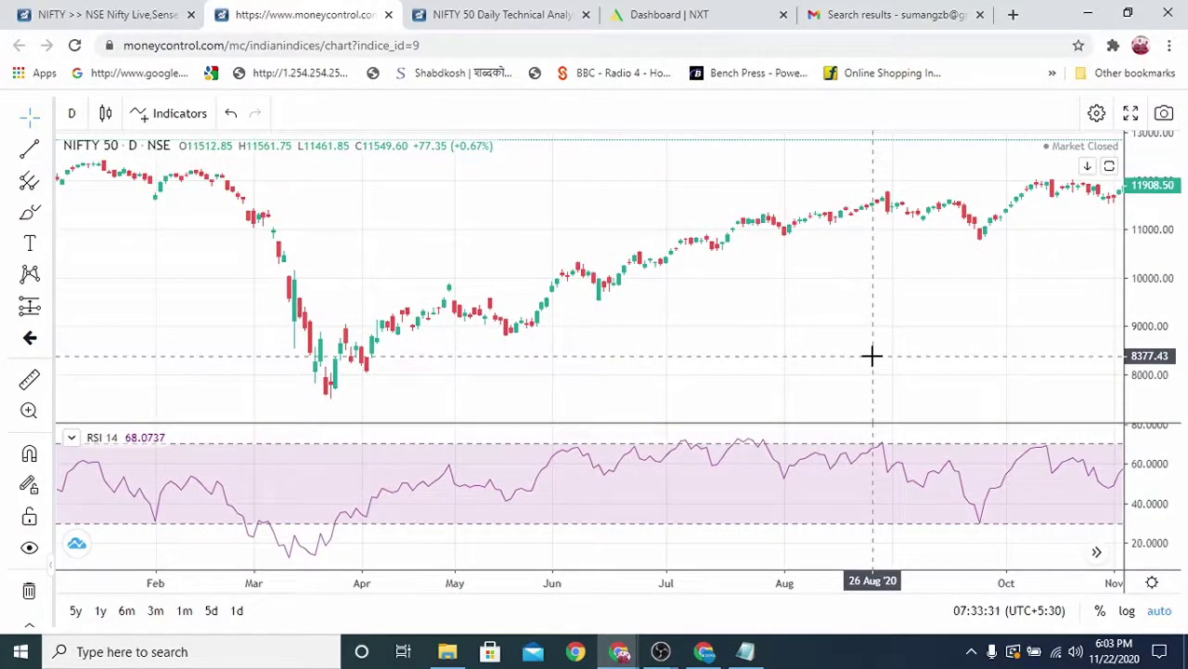
pyautogui.moveTo(872, 355); pyautogui.dragTo(615, 353)
pyautogui.moveTo(960, 393); pyautogui.dragTo(844, 390)
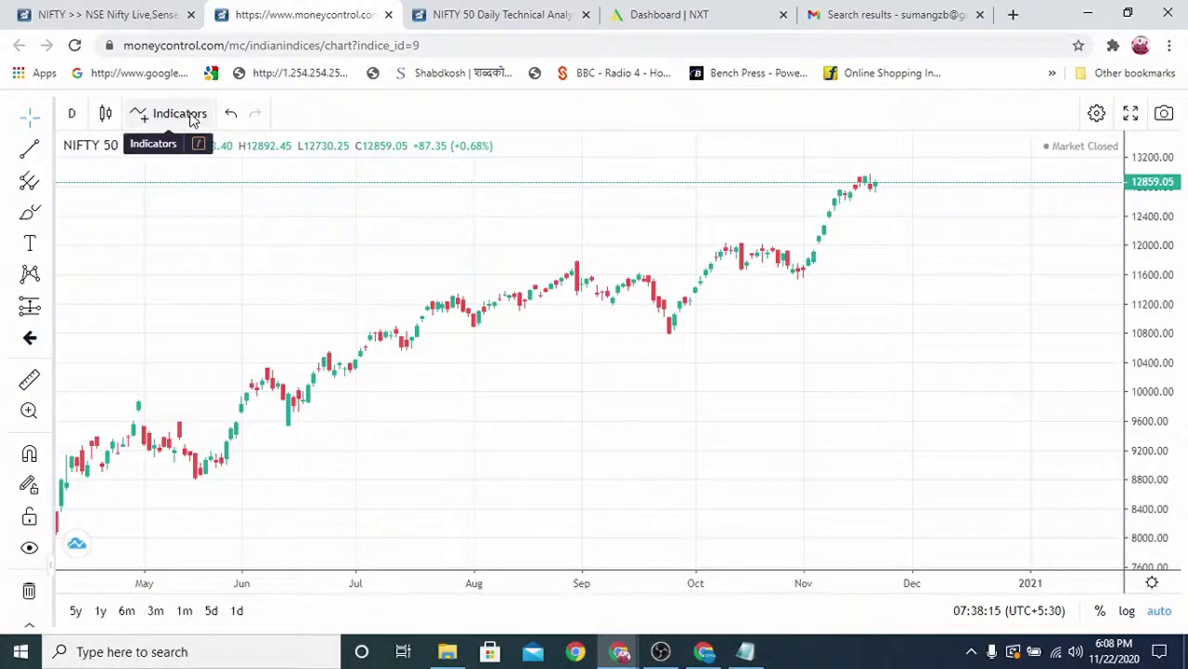
# - Add the Stochastic RSI indicator to the NIFTY 50 chart
pyautogui.click(186, 116)
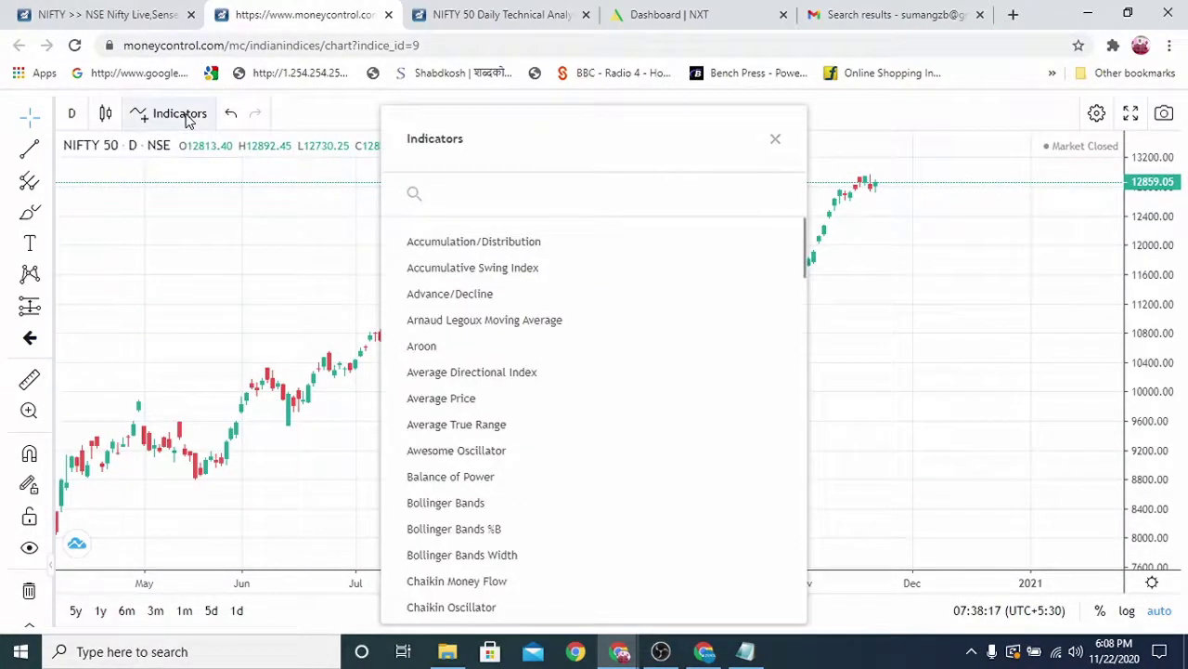
pyautogui.write('rsi')
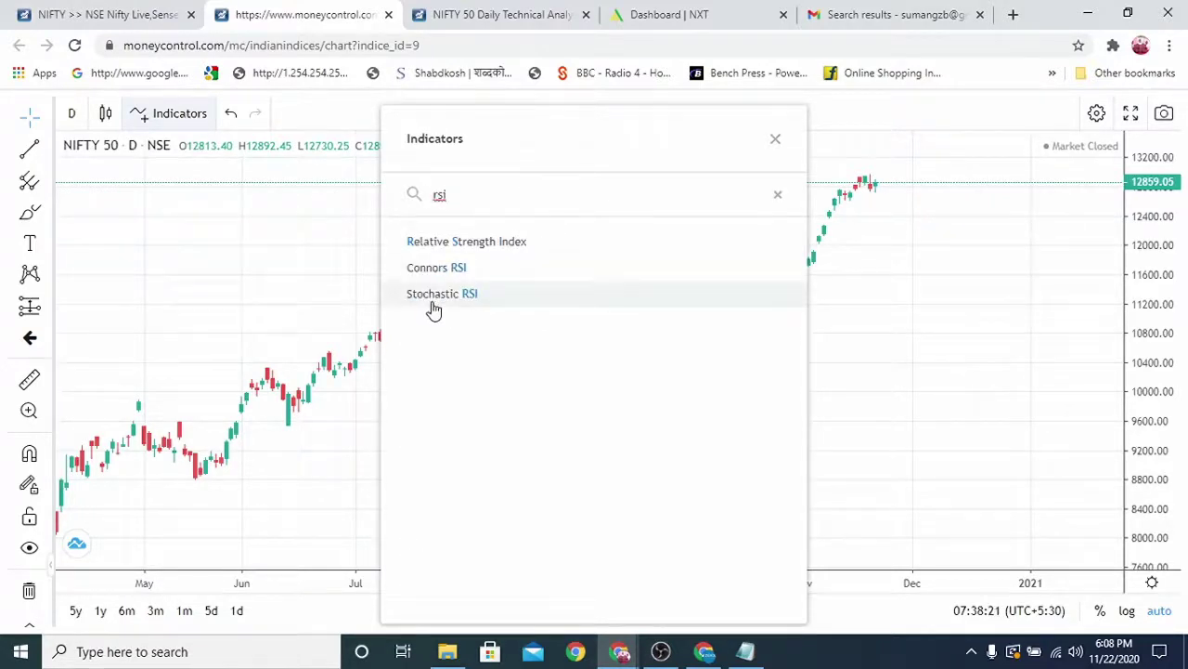
pyautogui.click(454, 295)
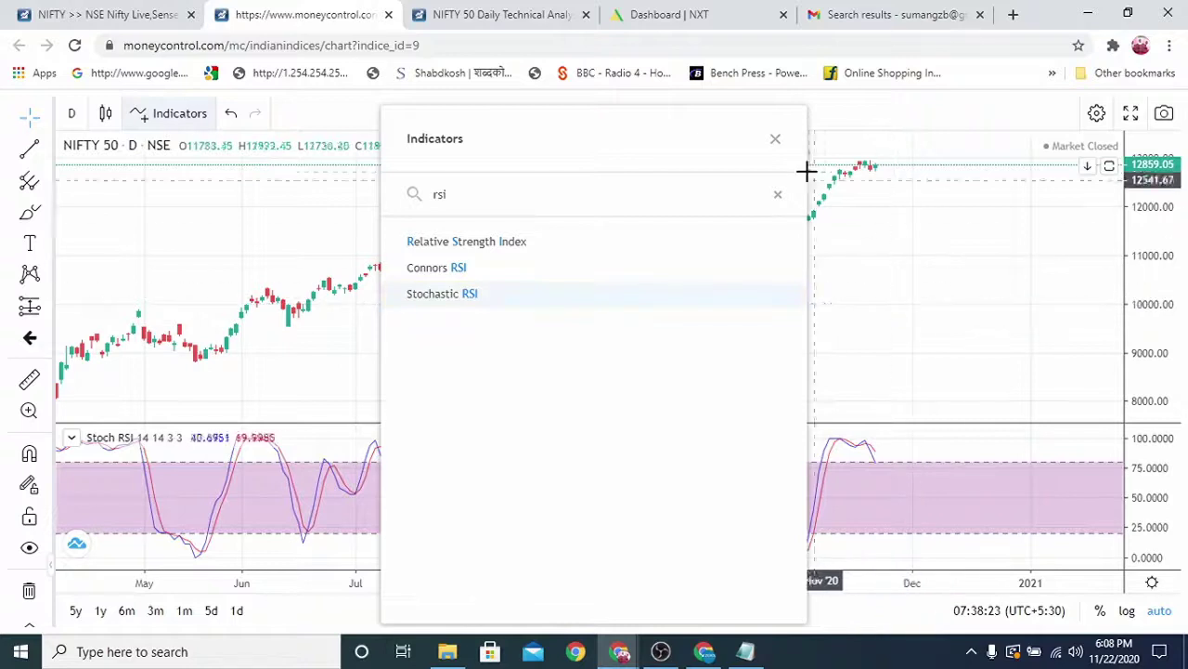
pyautogui.click(777, 141)
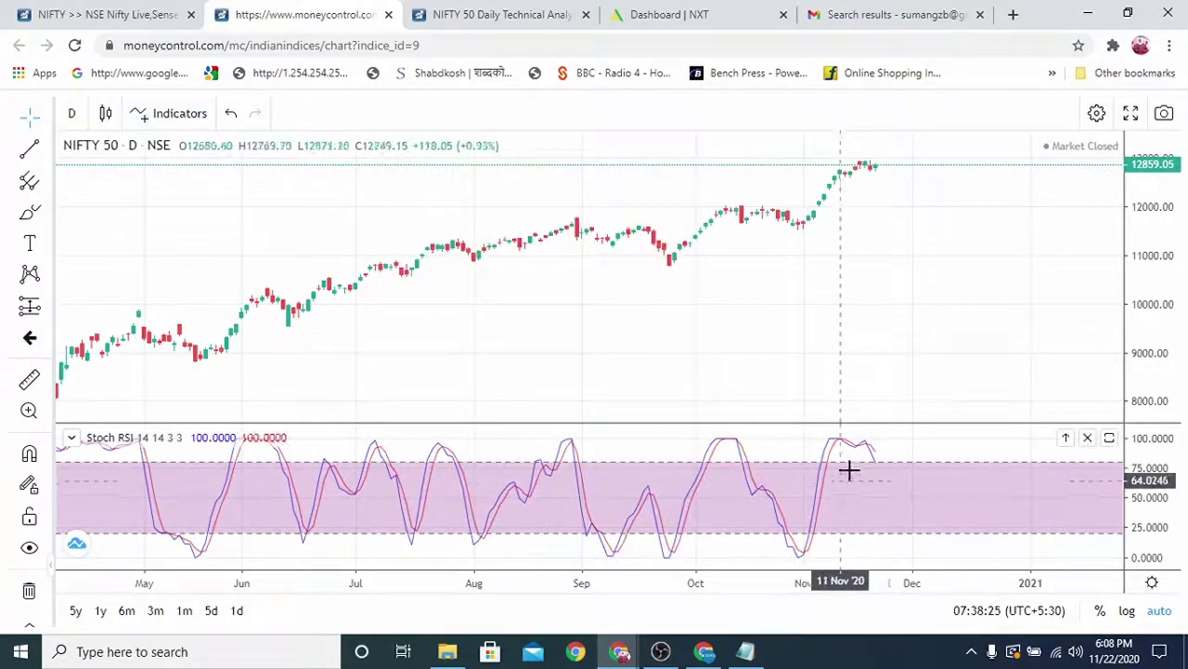
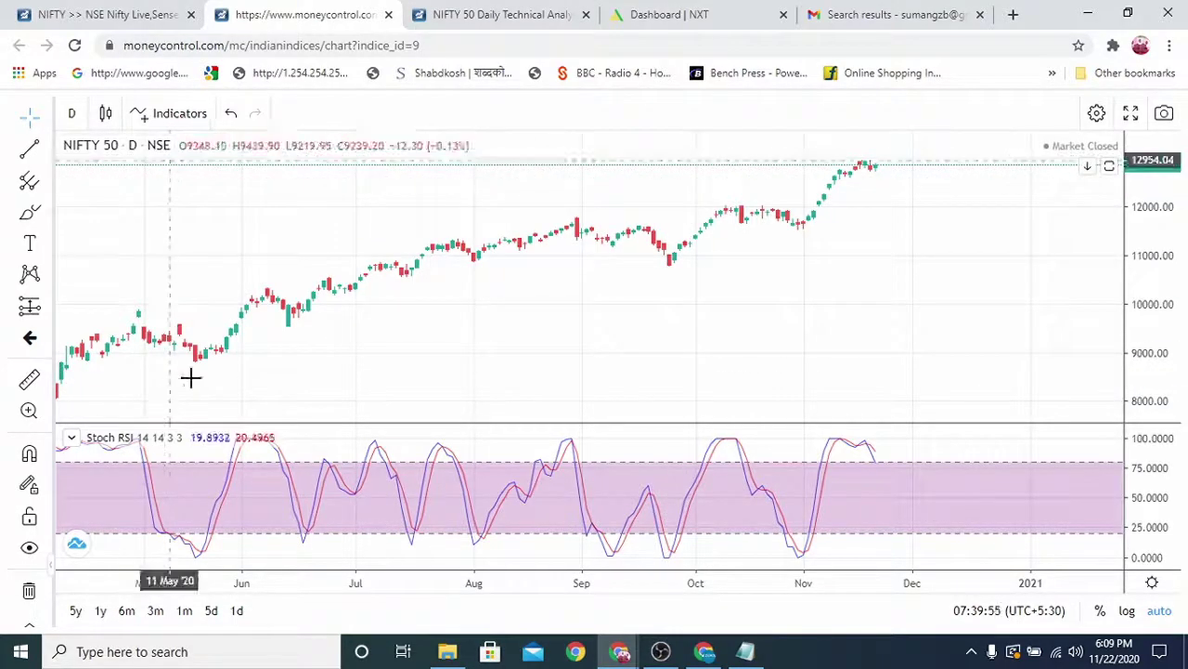
# - Replace the Stochastic RSI indicator with the MACD indicator on the chart
pyautogui.click(254, 437)
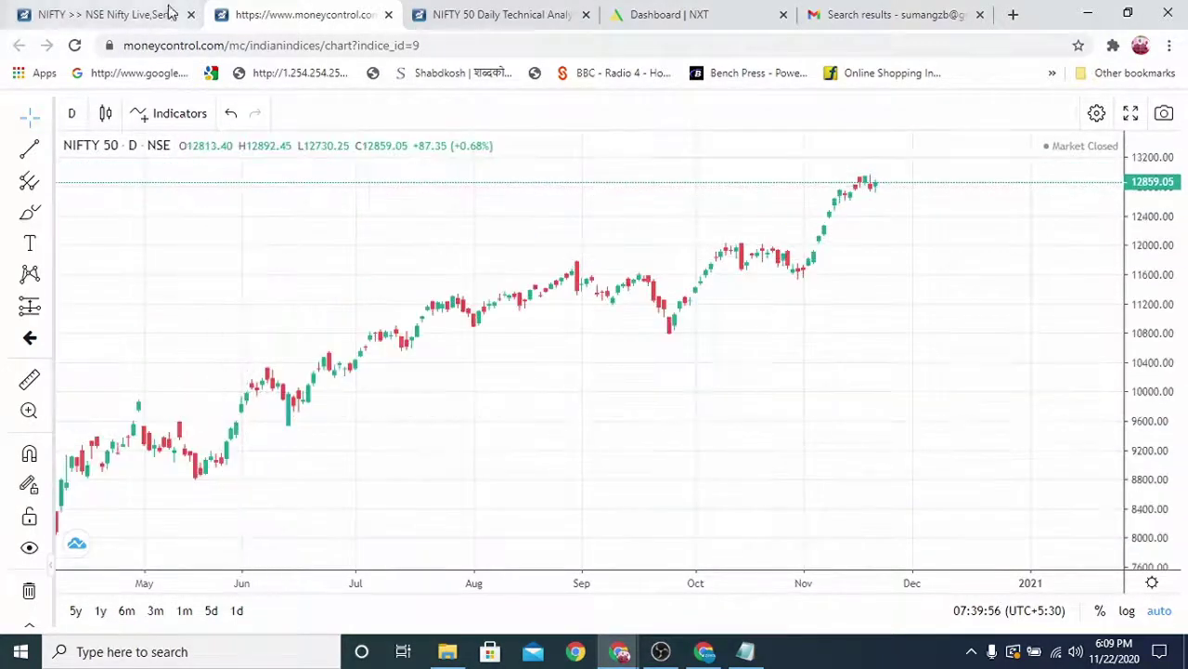
pyautogui.click(181, 113)
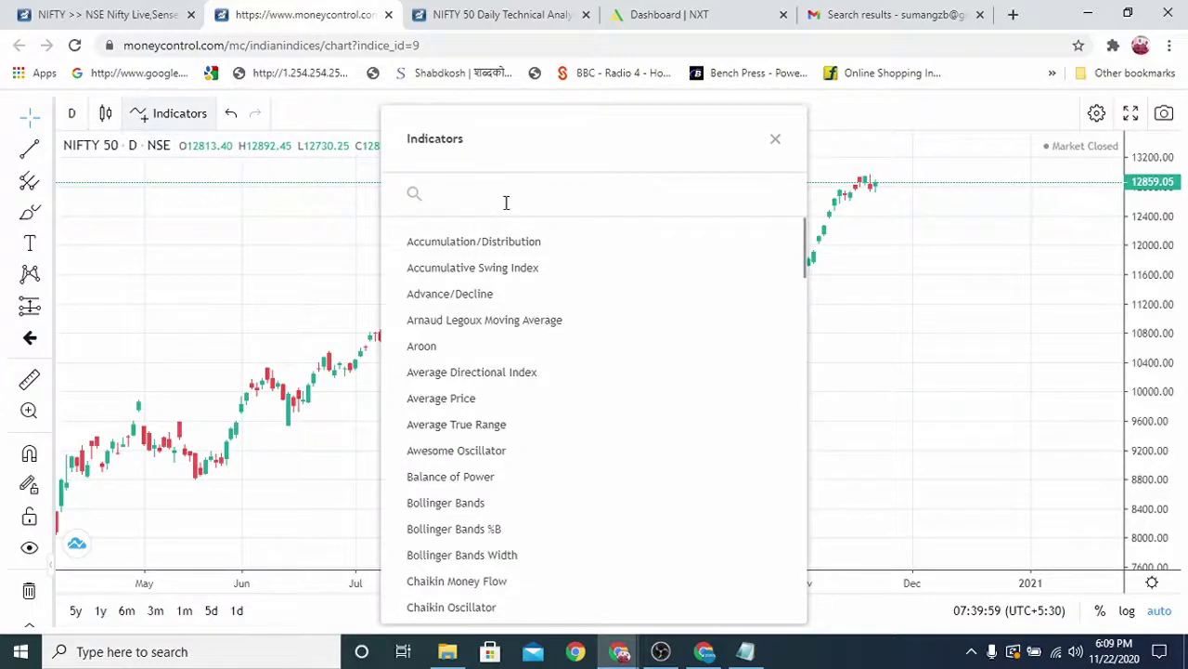
pyautogui.write('maccd')
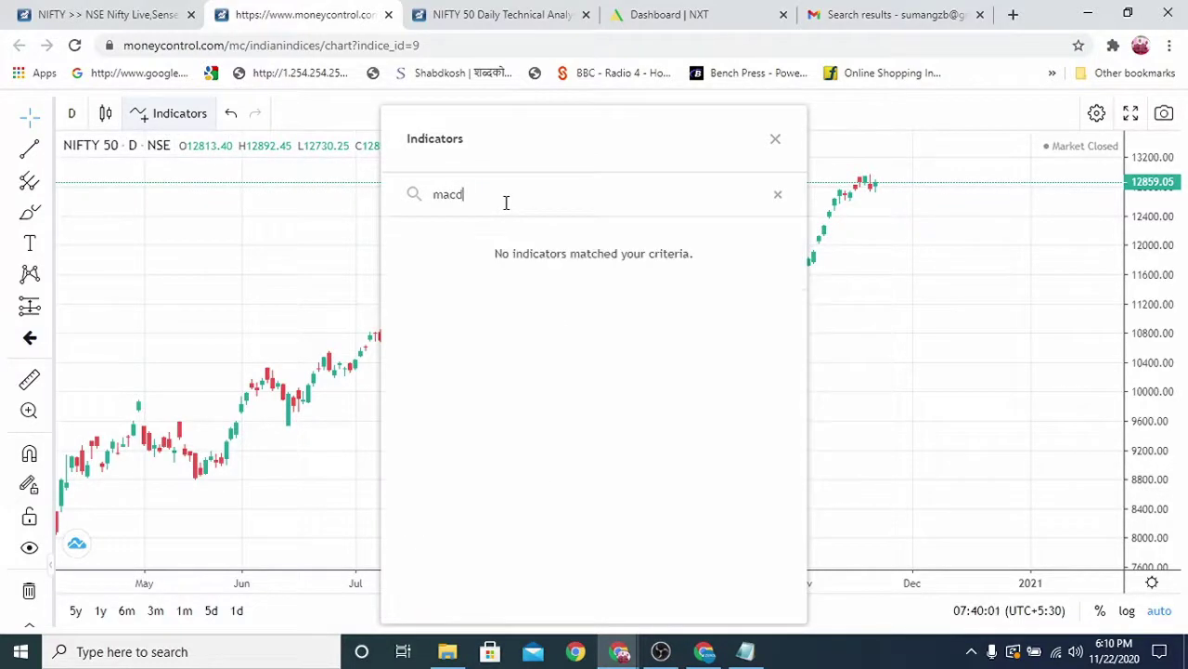
pyautogui.click(443, 241)
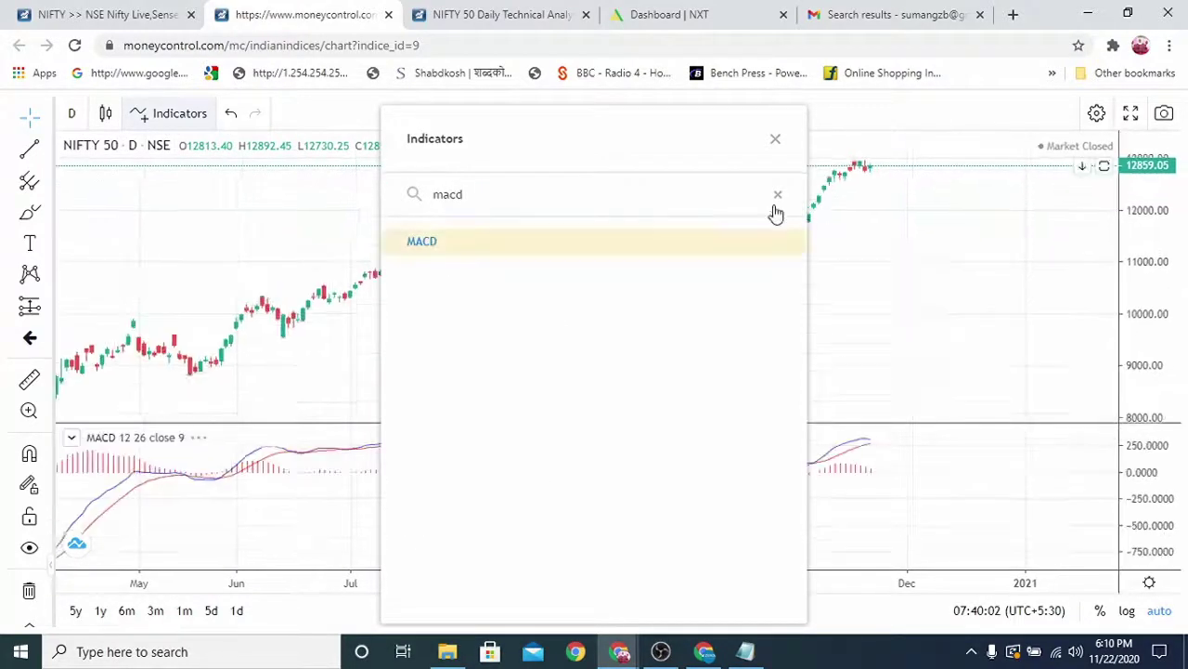
pyautogui.click(775, 139)
# - Examine the MACD line crossovers and histogram against price moves from late 2020 back to June 2019
pyautogui.scroll(3, 873, 483)
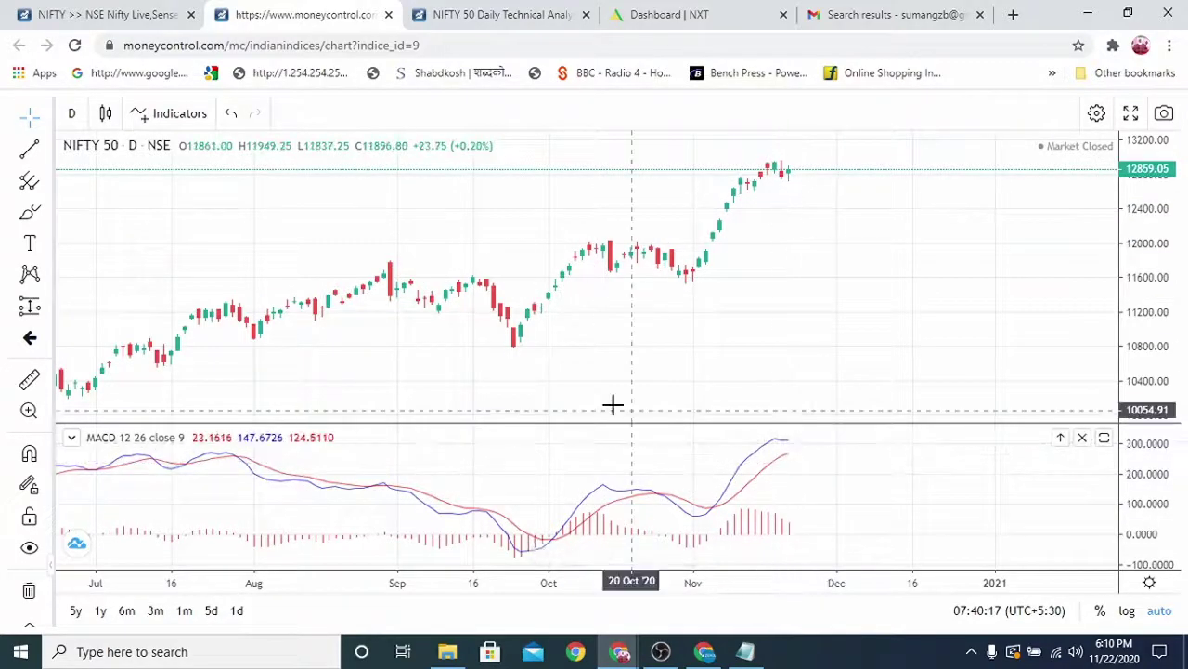
pyautogui.moveTo(612, 406); pyautogui.dragTo(833, 424)
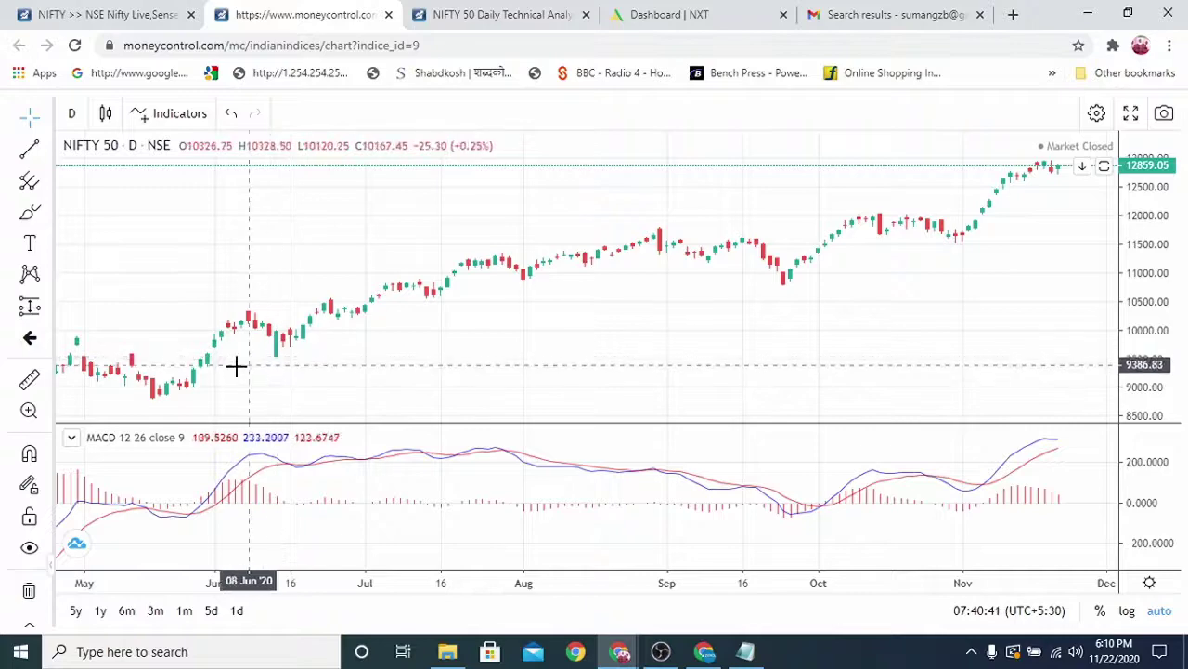
pyautogui.moveTo(236, 363); pyautogui.dragTo(623, 401)
pyautogui.moveTo(438, 390); pyautogui.dragTo(940, 398)
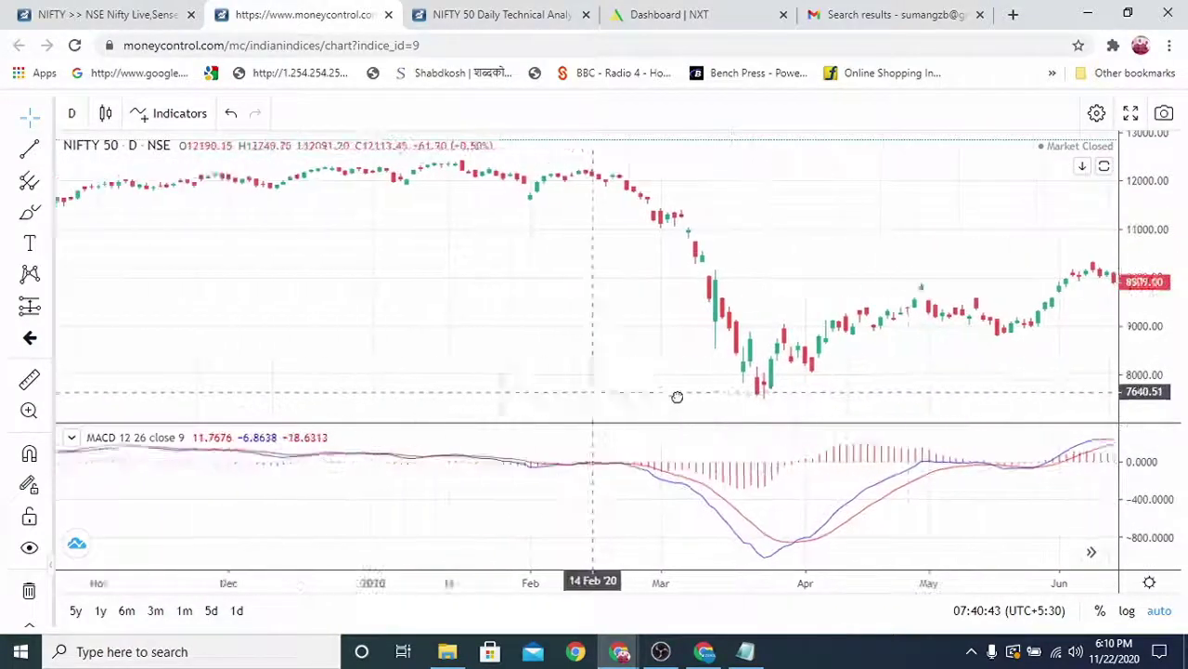
pyautogui.moveTo(677, 398); pyautogui.dragTo(797, 371)
pyautogui.moveTo(491, 353); pyautogui.dragTo(858, 361)
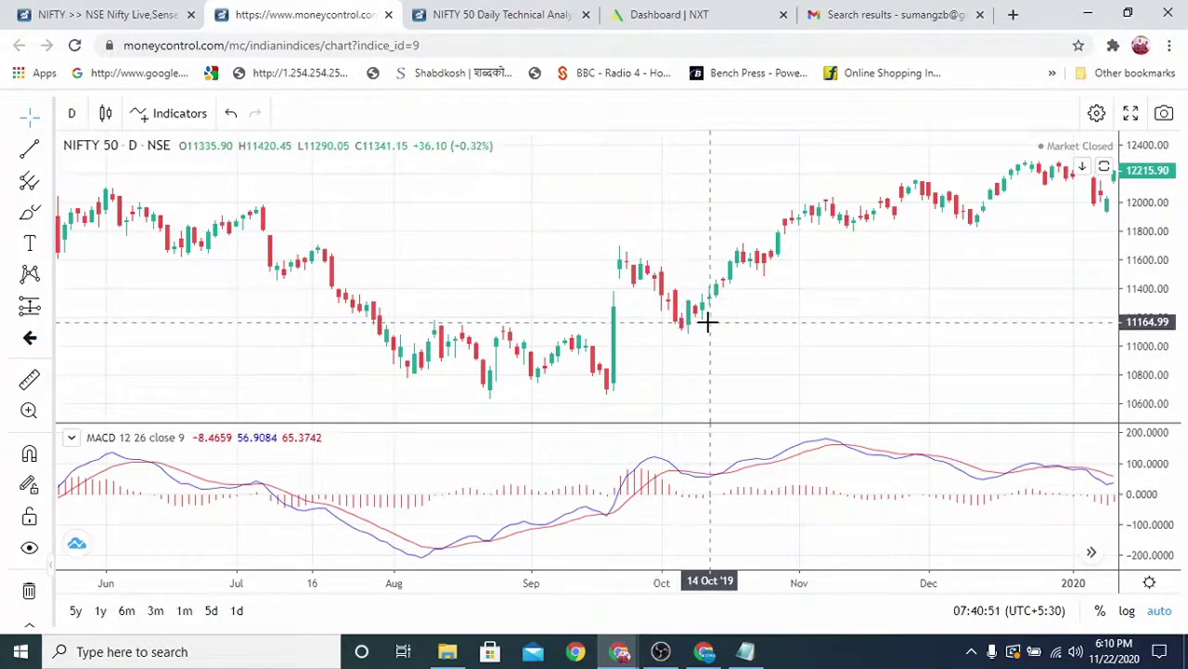
pyautogui.moveTo(764, 536)
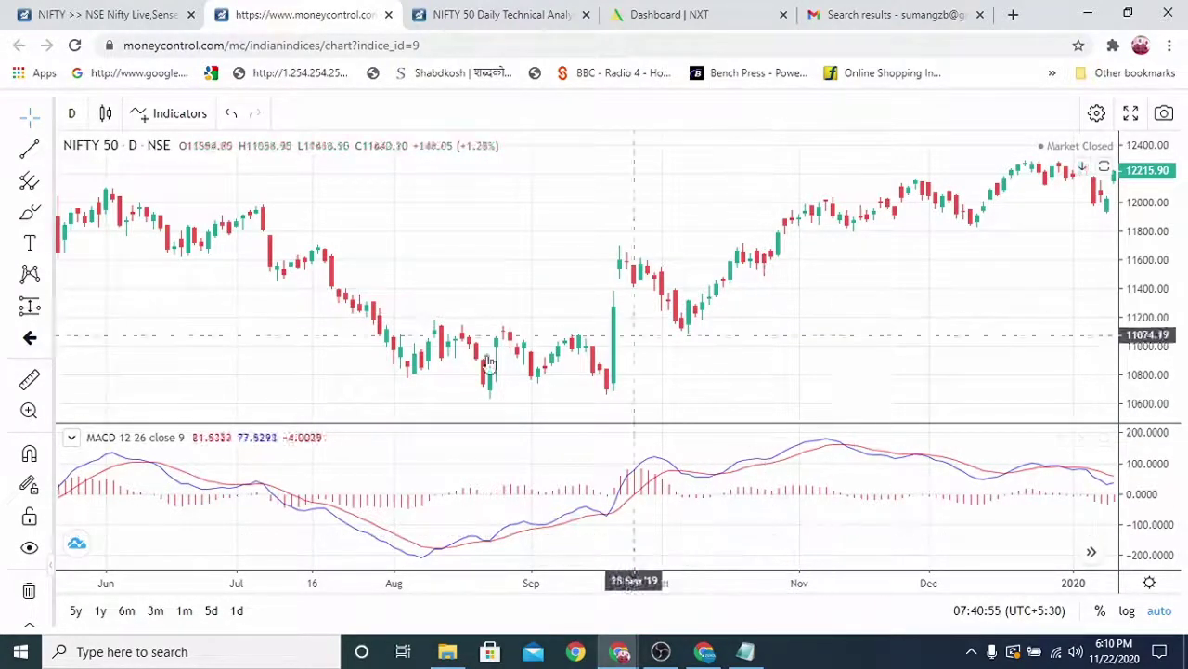
# - Replace the MACD indicator with the Bollinger Bands indicator on the chart
pyautogui.click(255, 437)
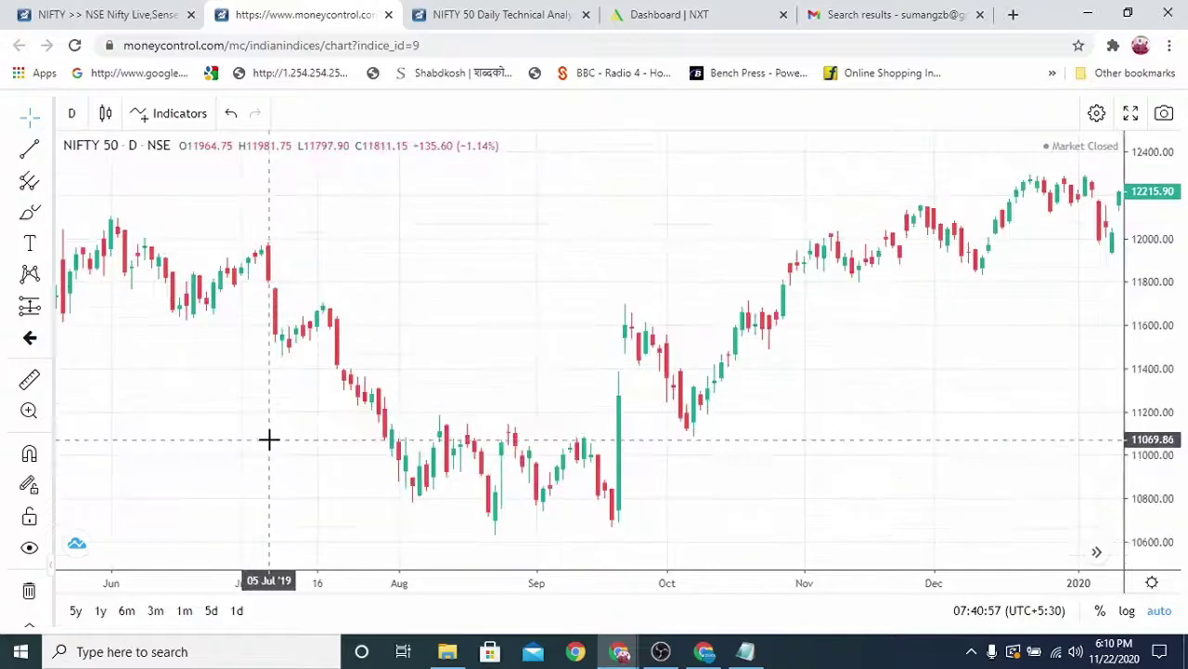
pyautogui.click(163, 119)
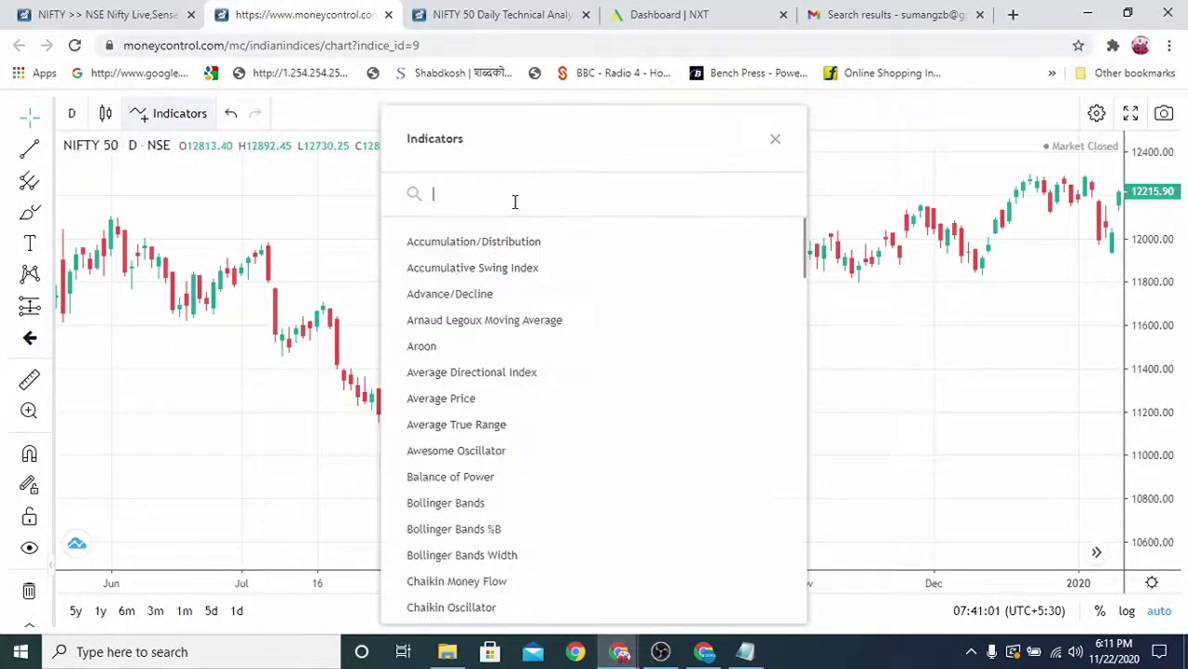
pyautogui.write('bolling')
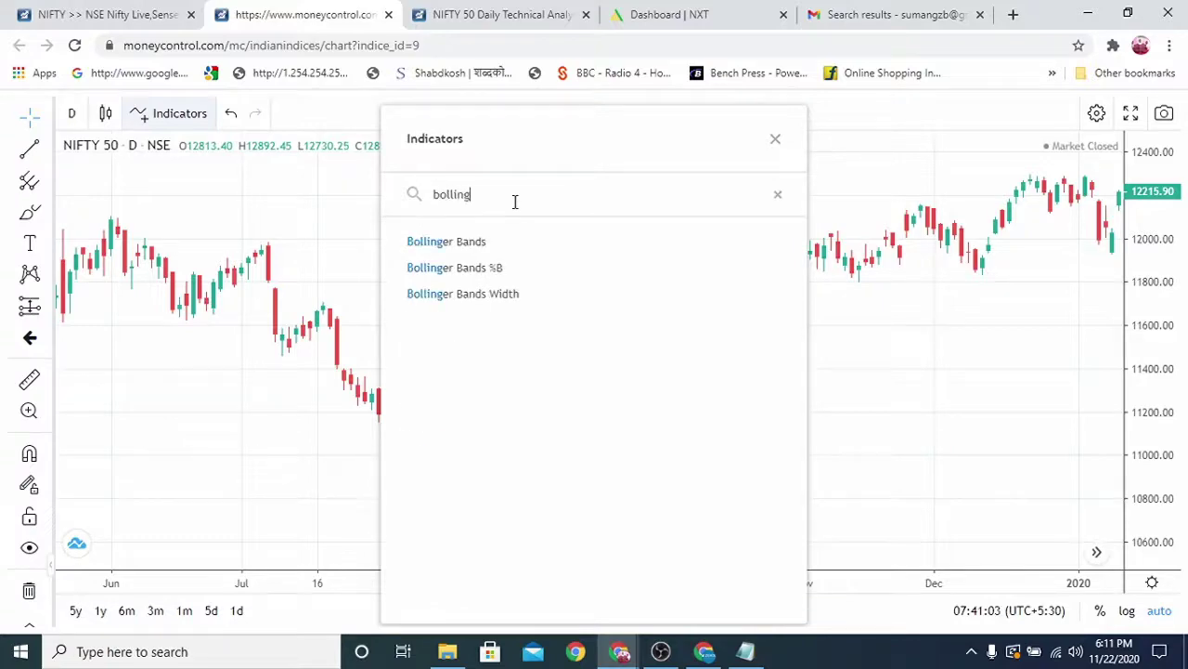
pyautogui.click(459, 244)
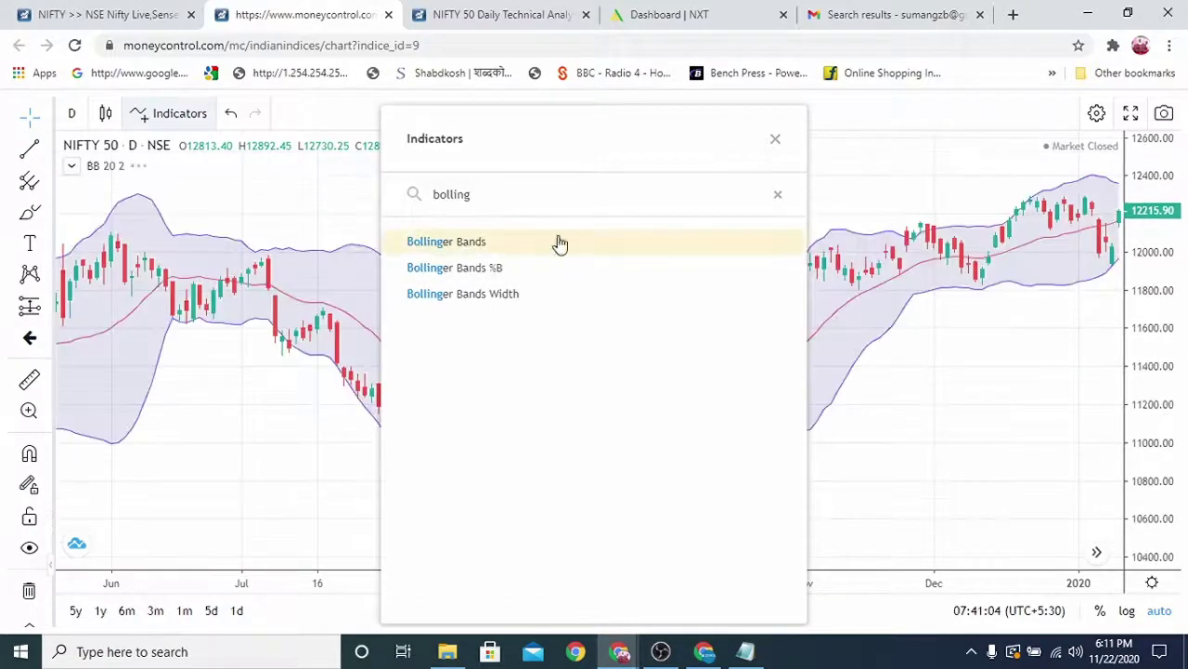
pyautogui.click(776, 141)
# - Examine the Bollinger Bands against NIFTY 50 price moves, from the early 2020 candles to the latest November 2020 candles
pyautogui.scroll(5, 942, 377)
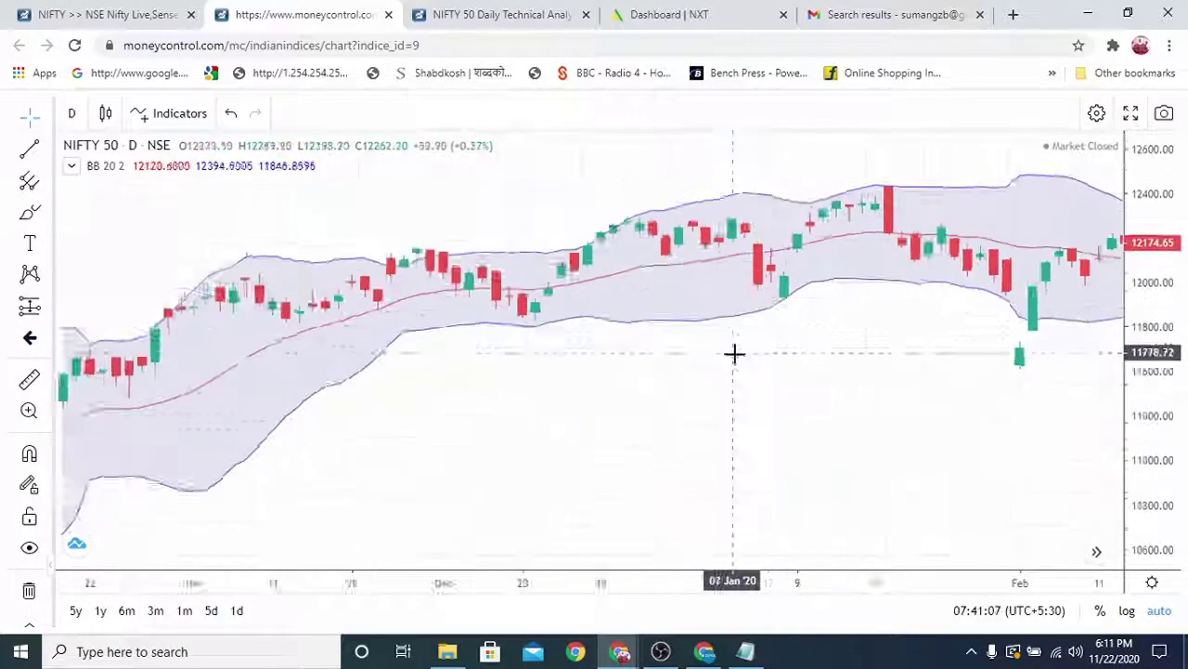
pyautogui.scroll(-2, 733, 353)
pyautogui.hscroll(5, 762, 436)
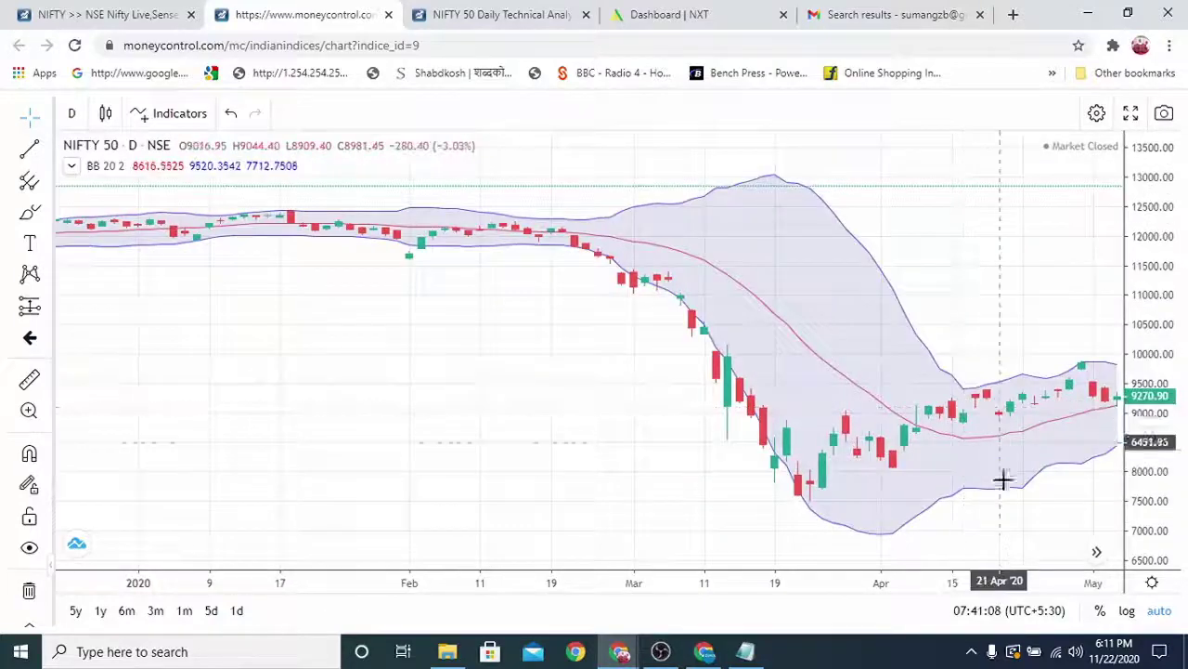
pyautogui.click(1096, 555)
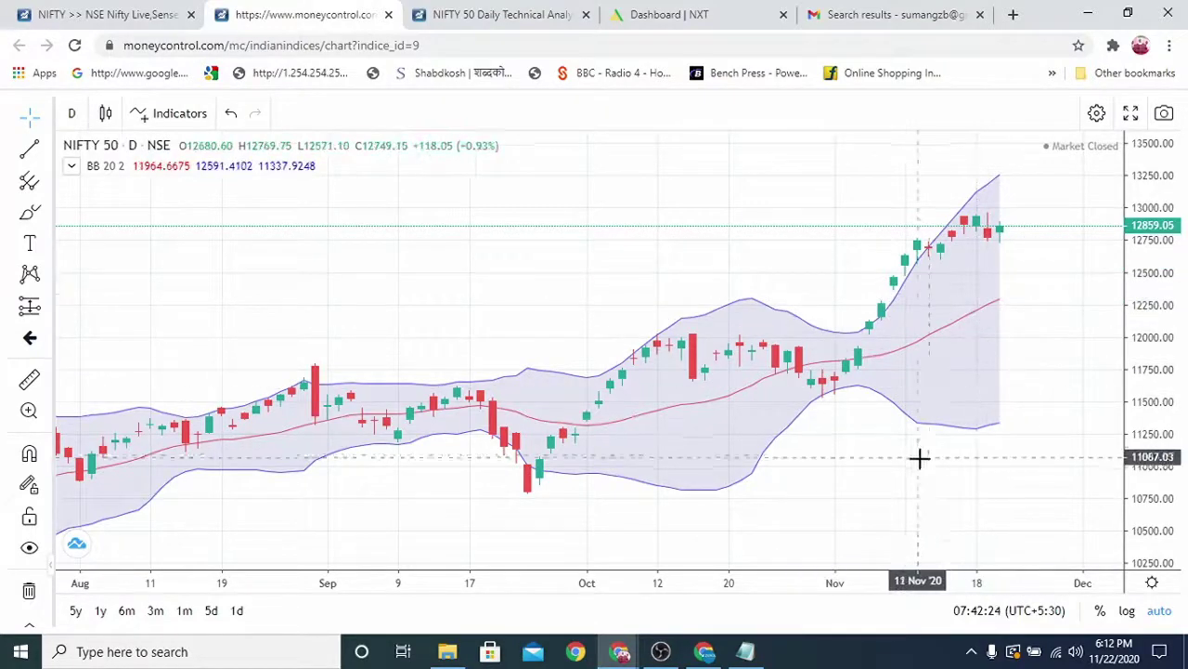
pyautogui.moveTo(918, 456)
pyautogui.mouseDown()
pyautogui.moveTo(1050, 452)
pyautogui.moveTo(934, 461)
pyautogui.mouseUp()
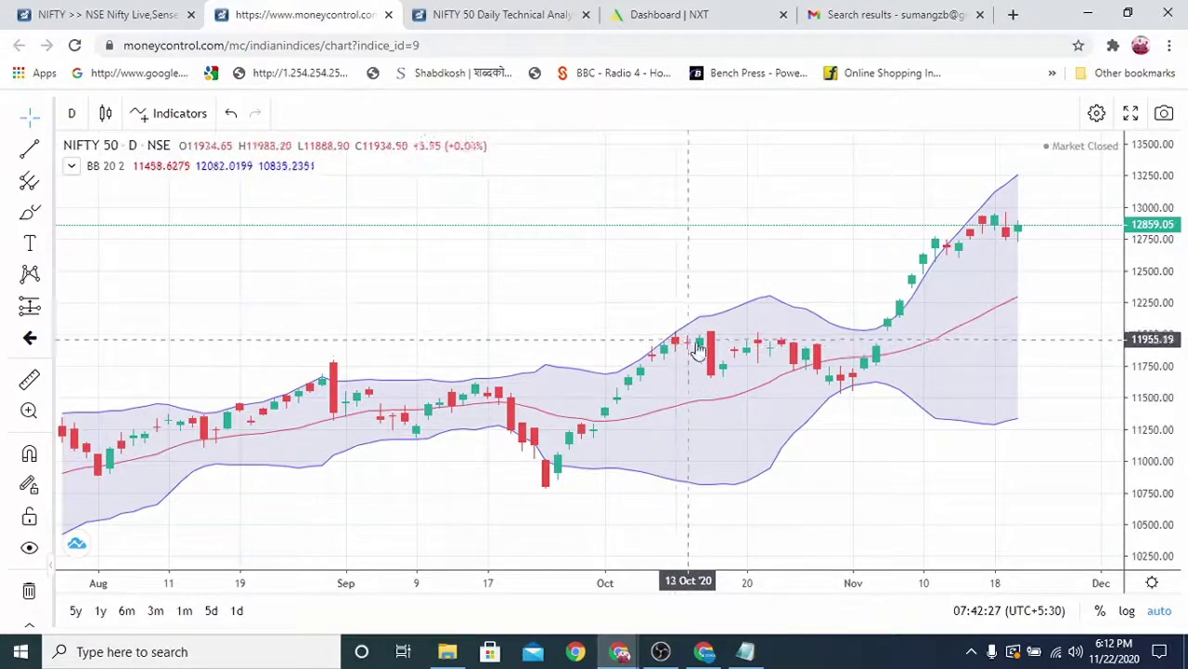
pyautogui.moveTo(842, 456); pyautogui.dragTo(926, 520)
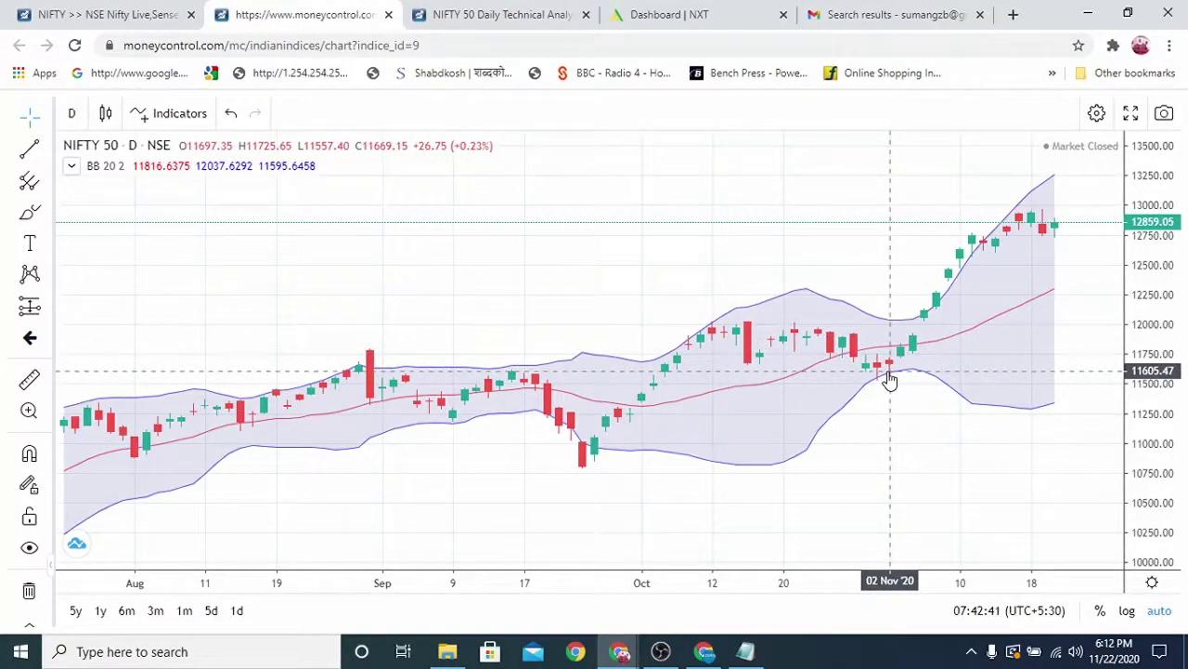
pyautogui.moveTo(628, 257); pyautogui.dragTo(876, 295)
pyautogui.scroll(2, 405, 314)
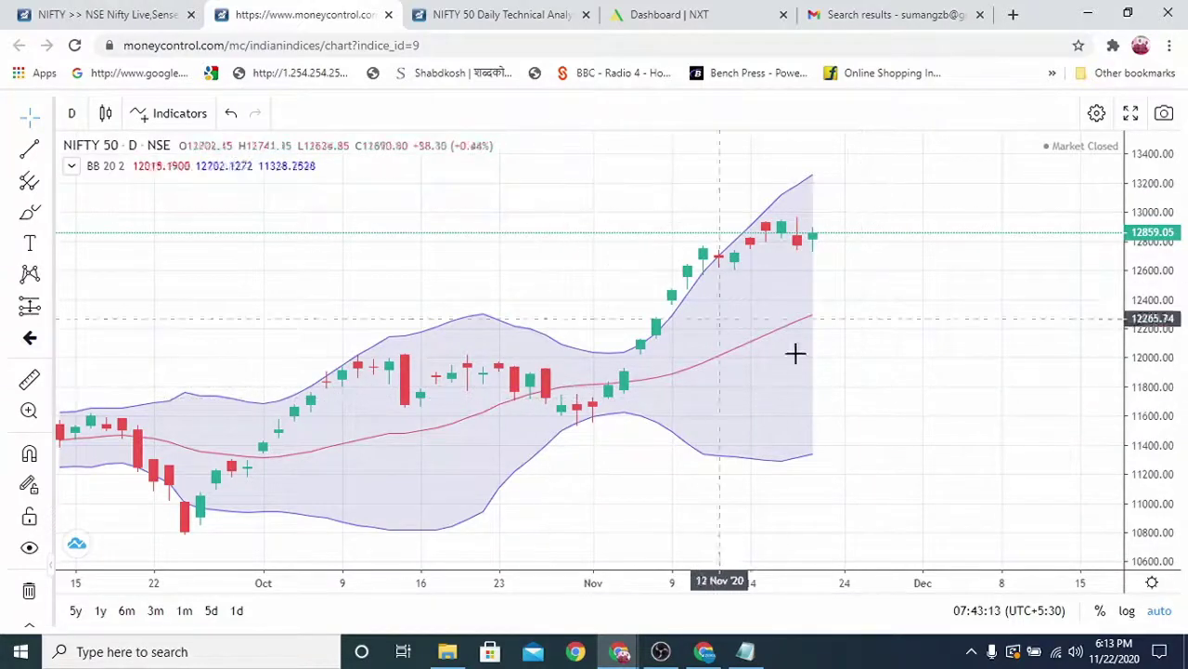
pyautogui.moveTo(864, 378); pyautogui.dragTo(761, 390)
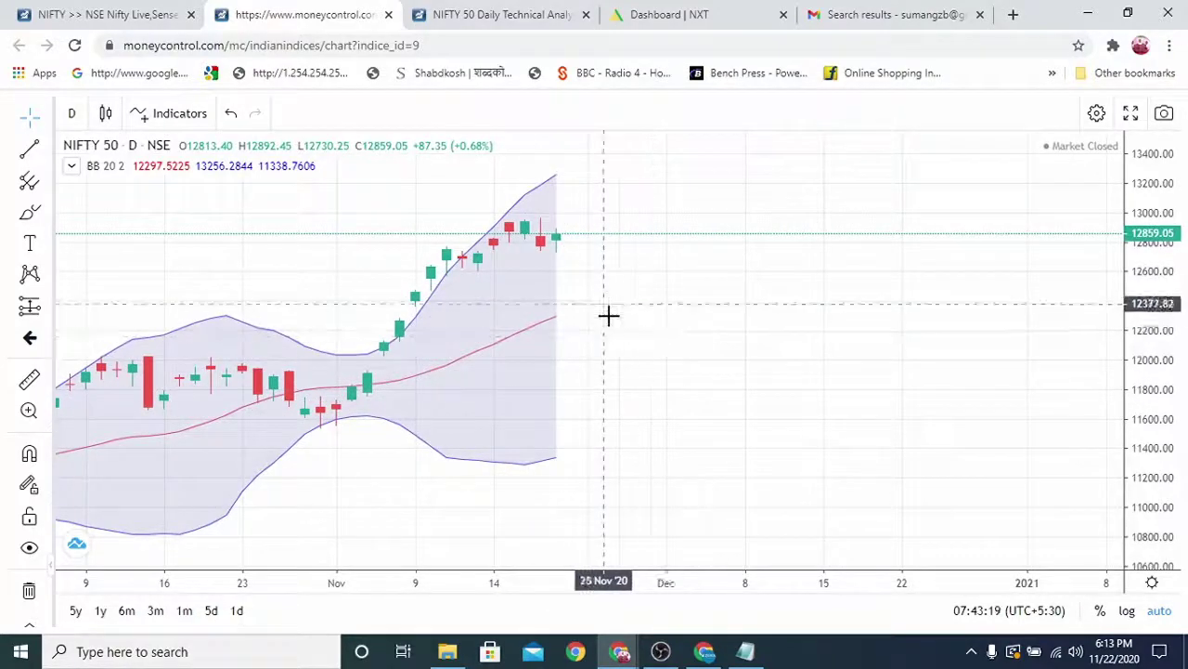
pyautogui.moveTo(638, 345); pyautogui.dragTo(581, 347)
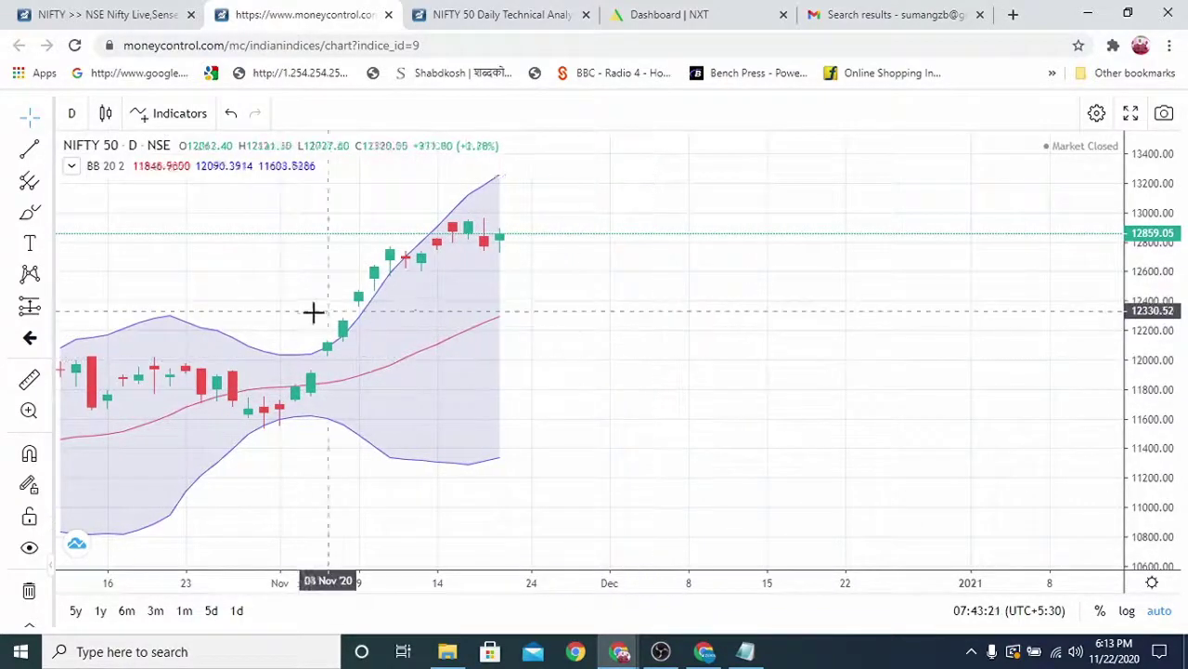
# - Remove the Bollinger Bands indicator from the NIFTY 50 chart
pyautogui.moveTo(192, 165)
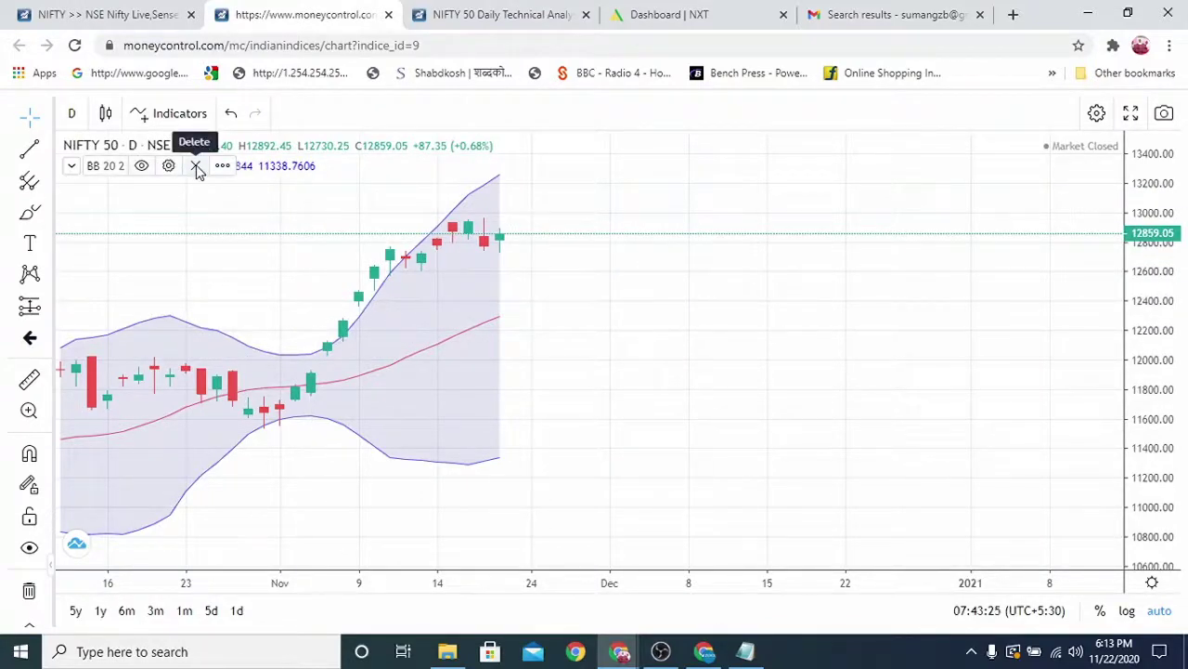
pyautogui.click(196, 166)
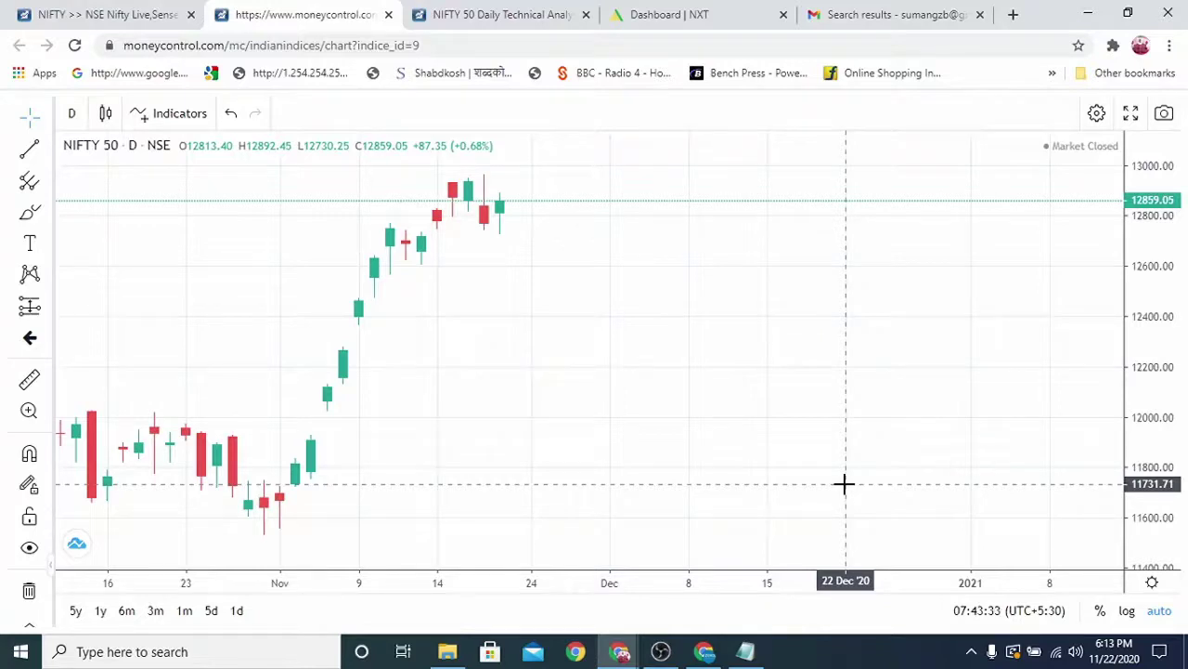
pyautogui.moveTo(894, 220)
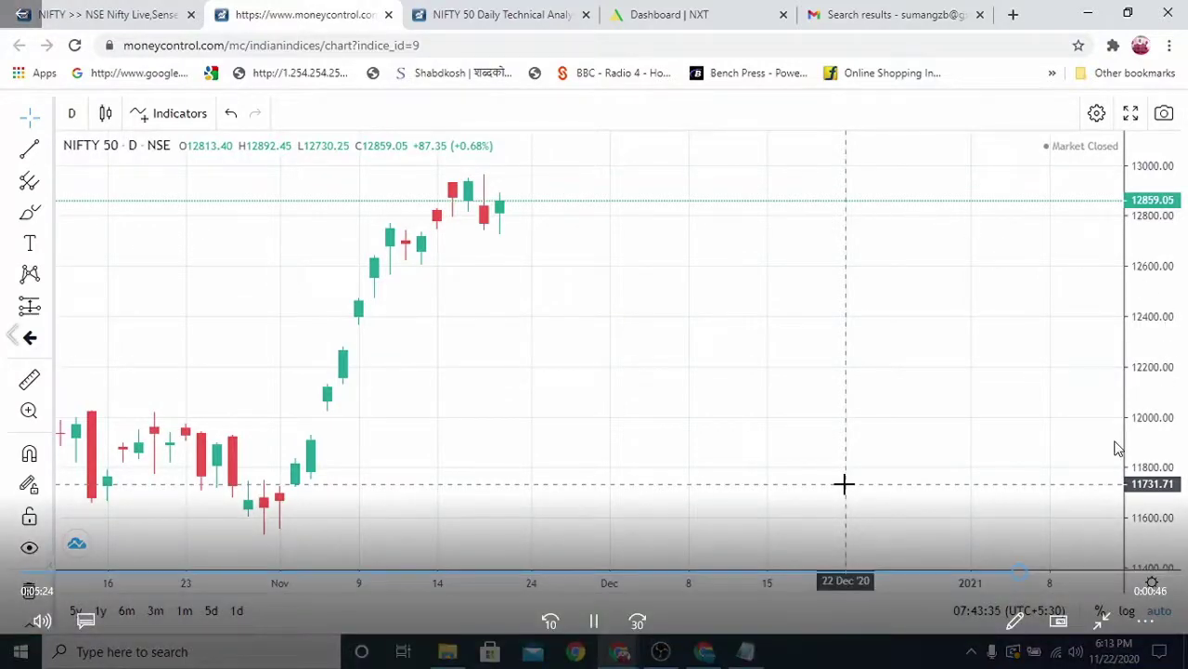